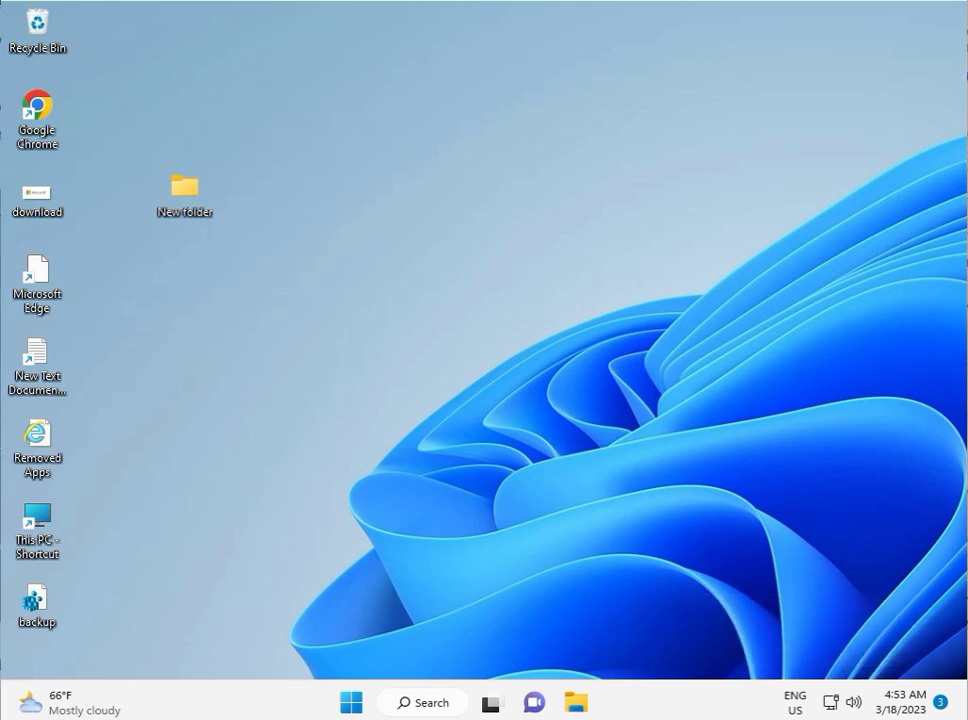
Step: Open the system Troubleshoot settings and check the recommended troubleshooter history
left_click(350, 703)
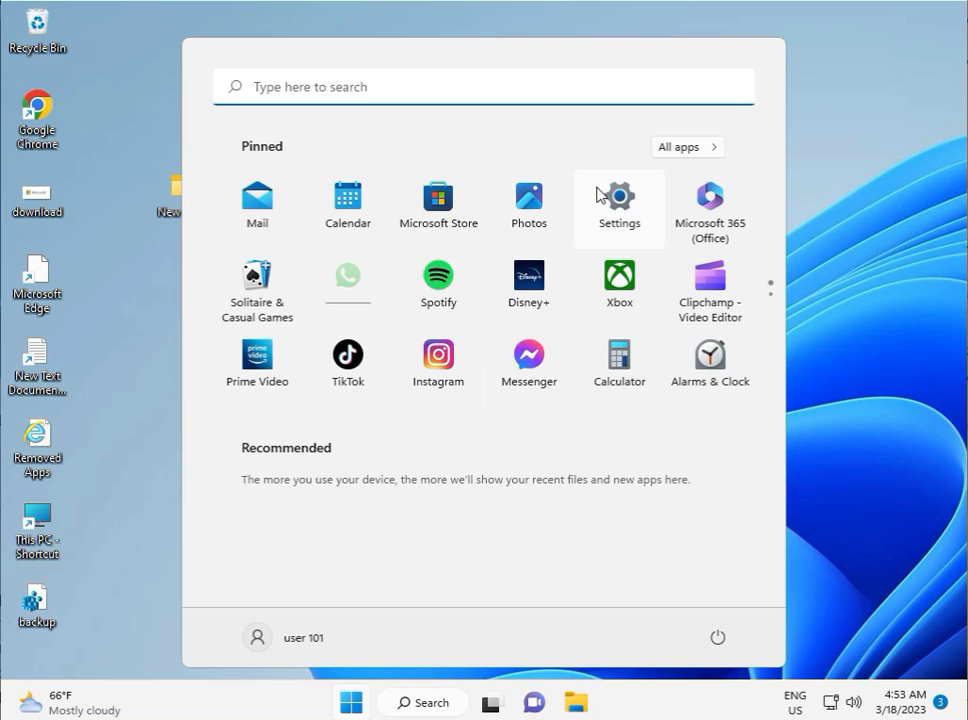
left_click(601, 194)
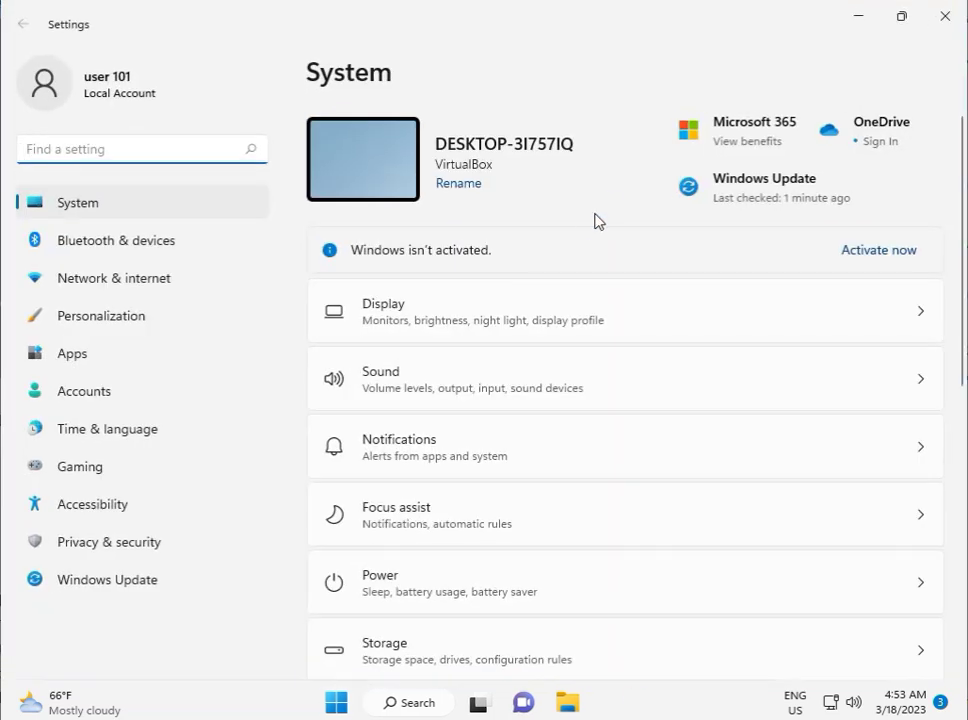
scroll(449, 562, "down", 3)
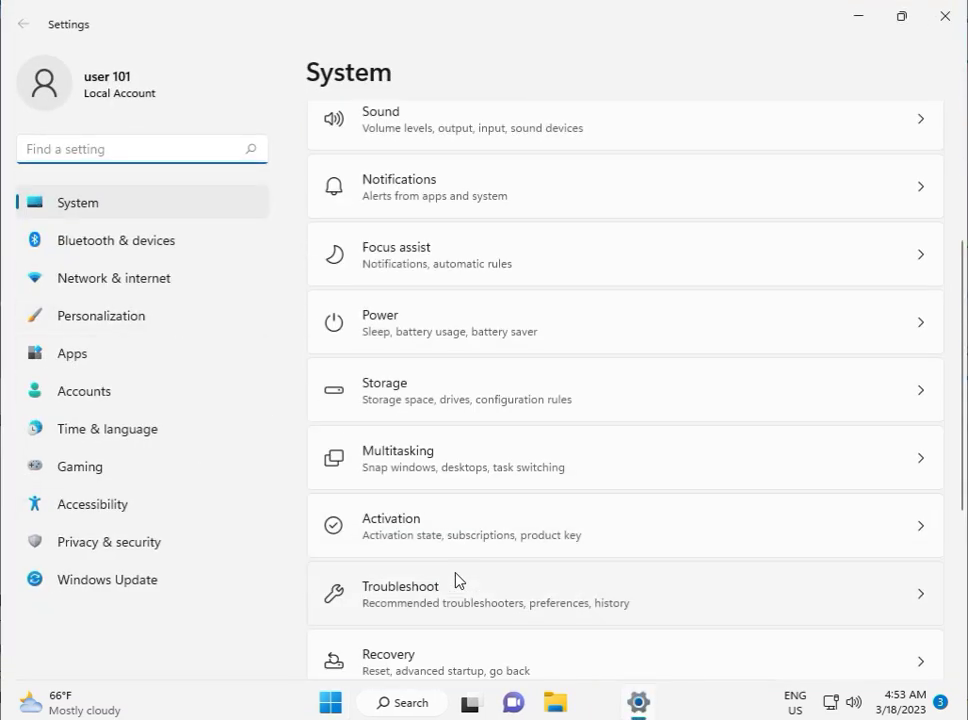
scroll(452, 604, "down", 2)
left_click(433, 419)
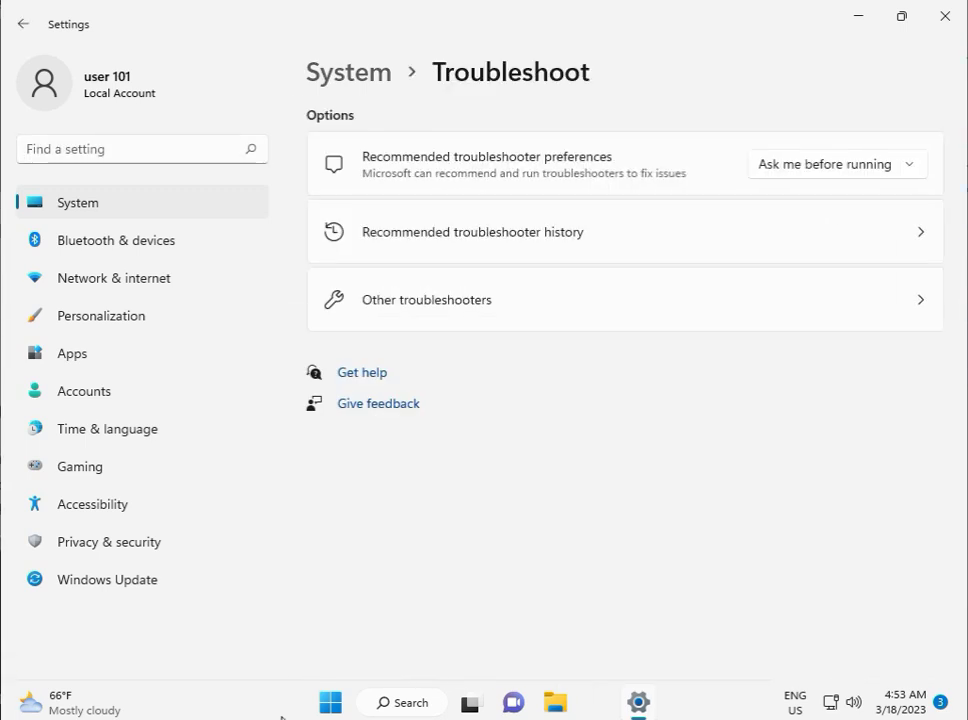
left_click(484, 258)
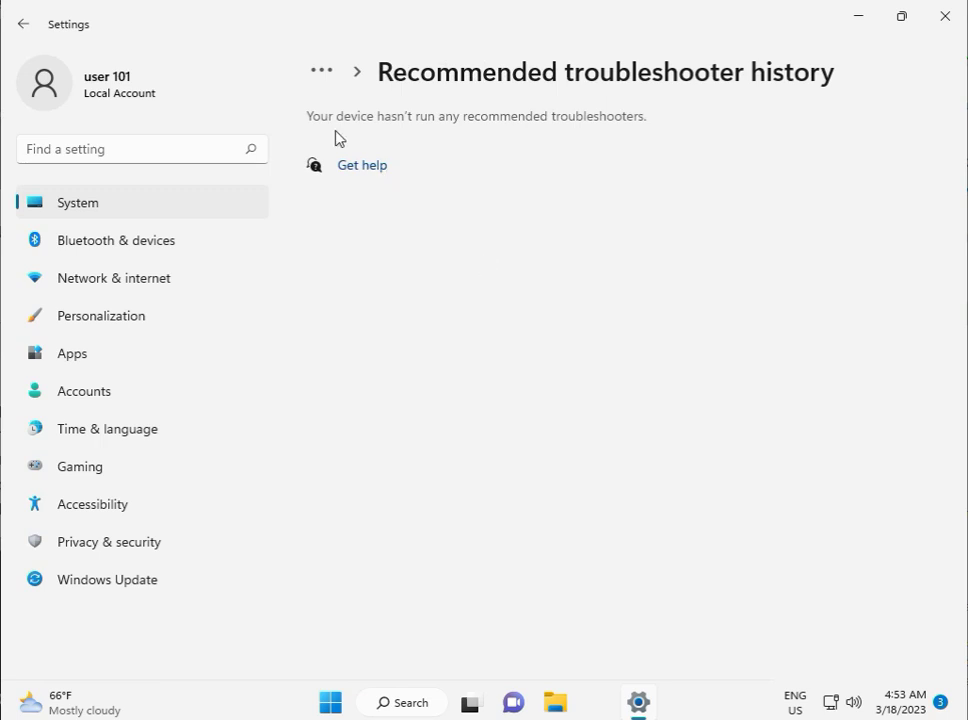
left_click(24, 24)
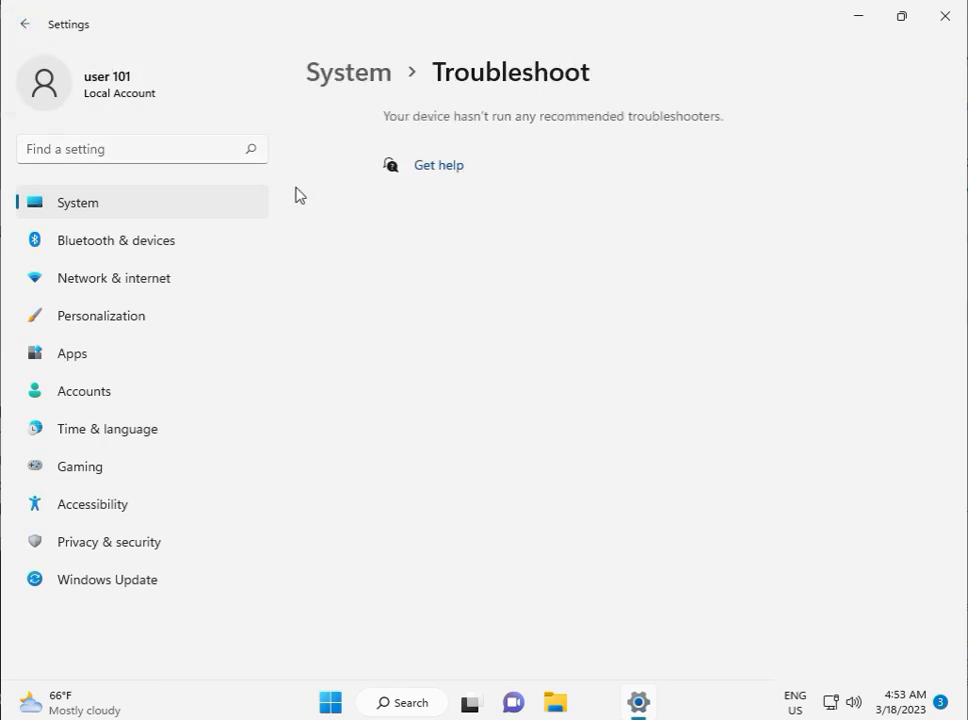
Step: Run the Recording Audio troubleshooter from the list of other troubleshooters
left_click(428, 318)
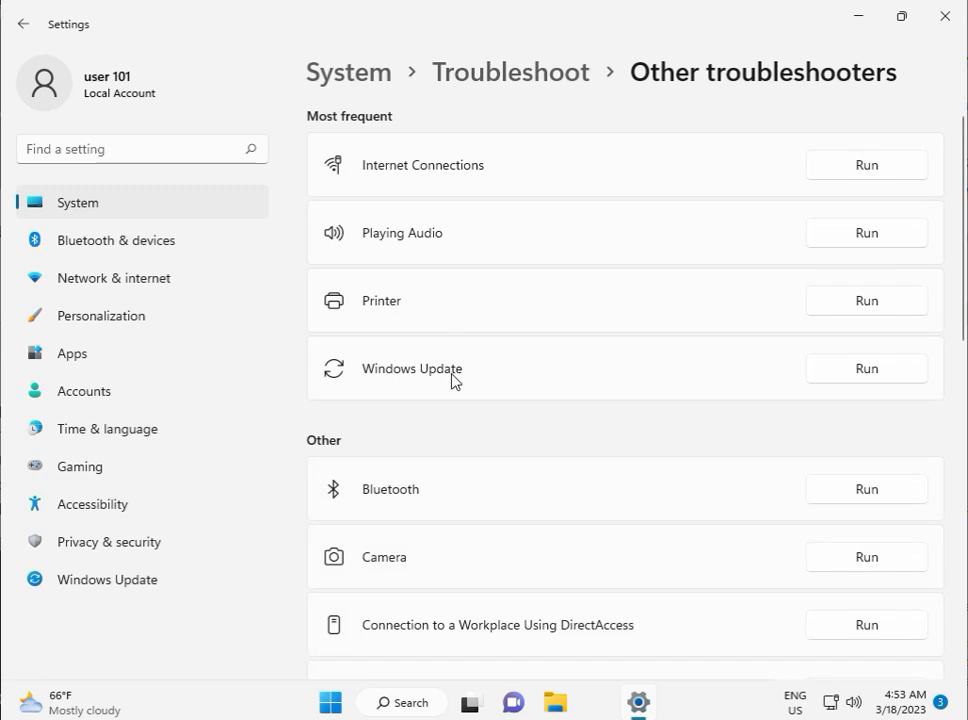
scroll(486, 490, "down", 5)
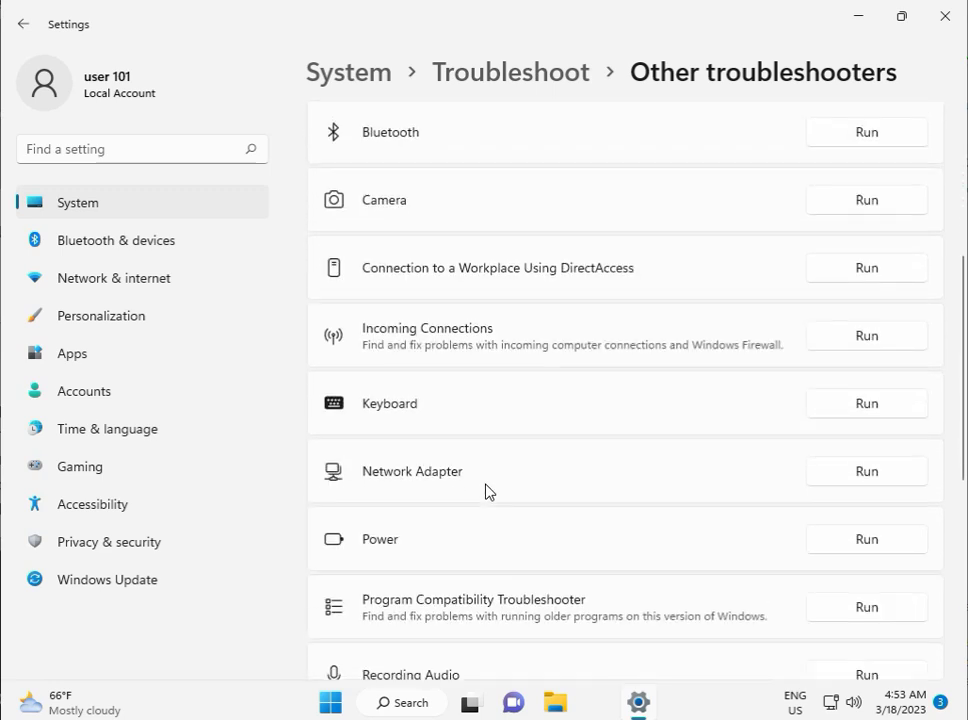
scroll(486, 490, "down", 3)
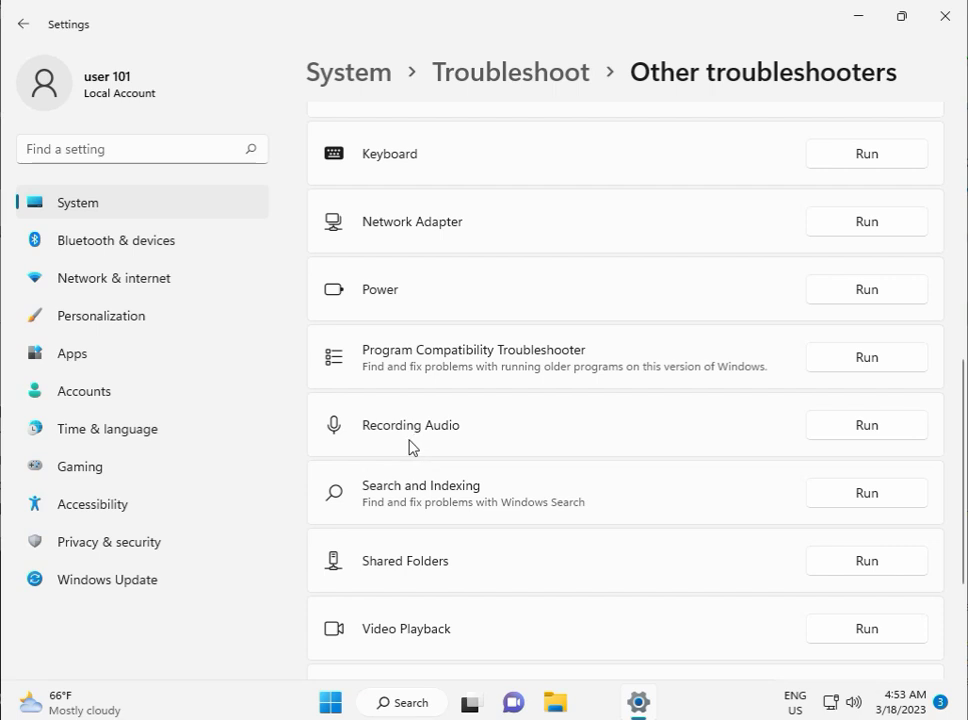
left_click(842, 426)
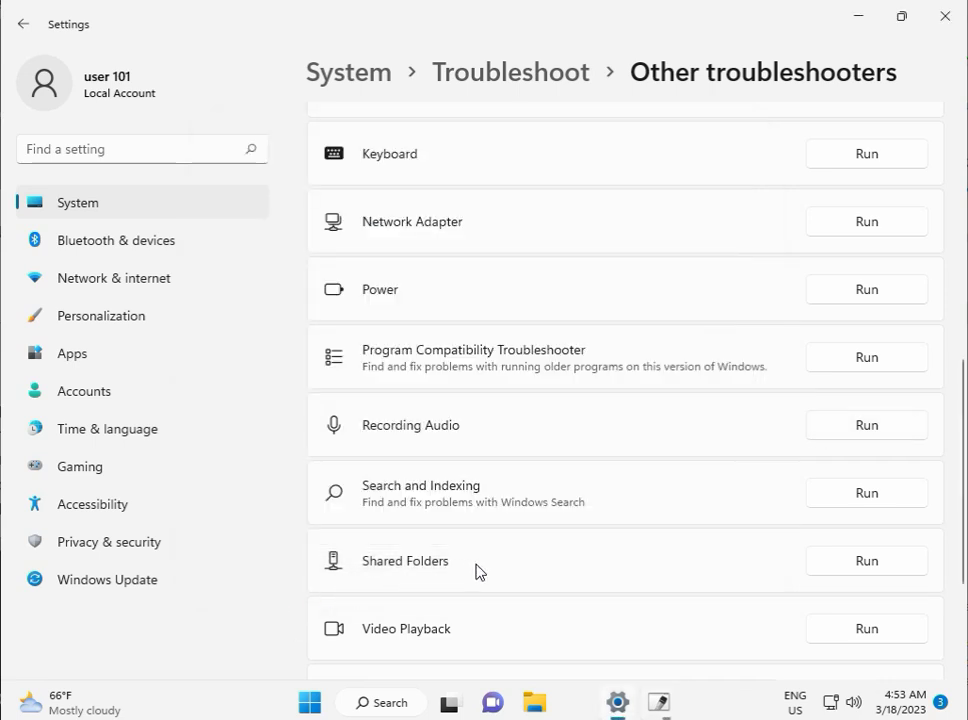
scroll(476, 571, "down", 3)
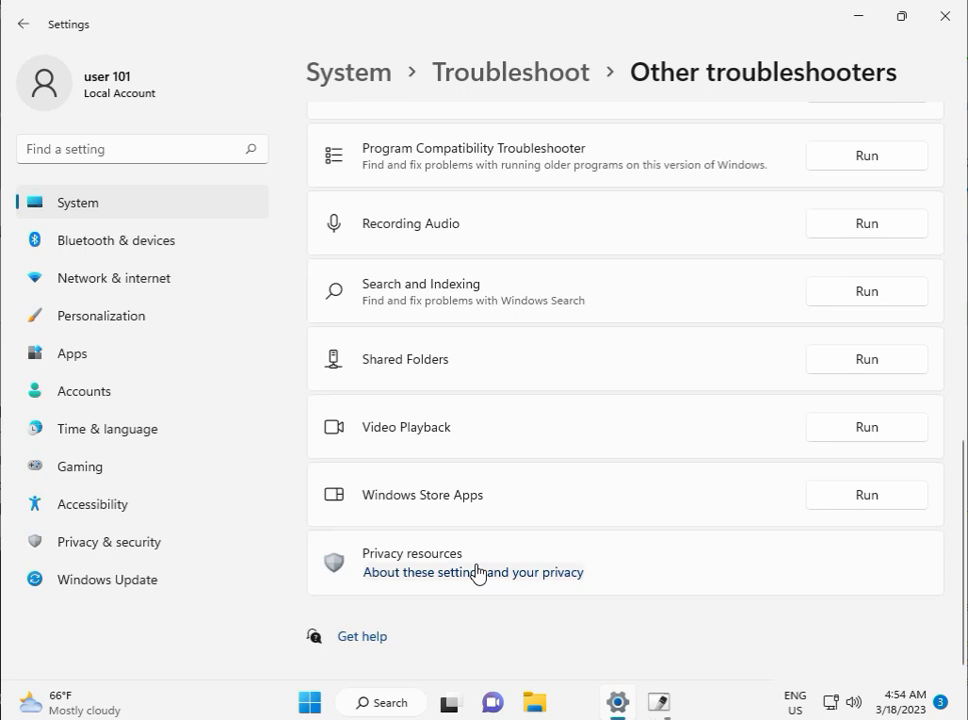
scroll(476, 571, "up", 1)
scroll(476, 571, "up", 5)
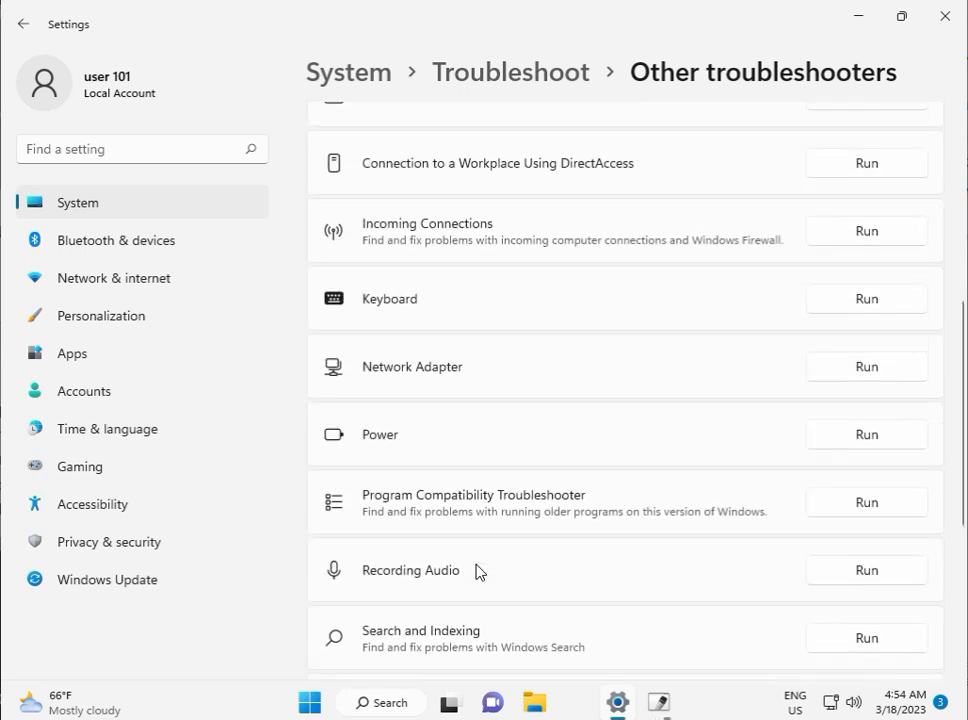
scroll(476, 571, "up", 4)
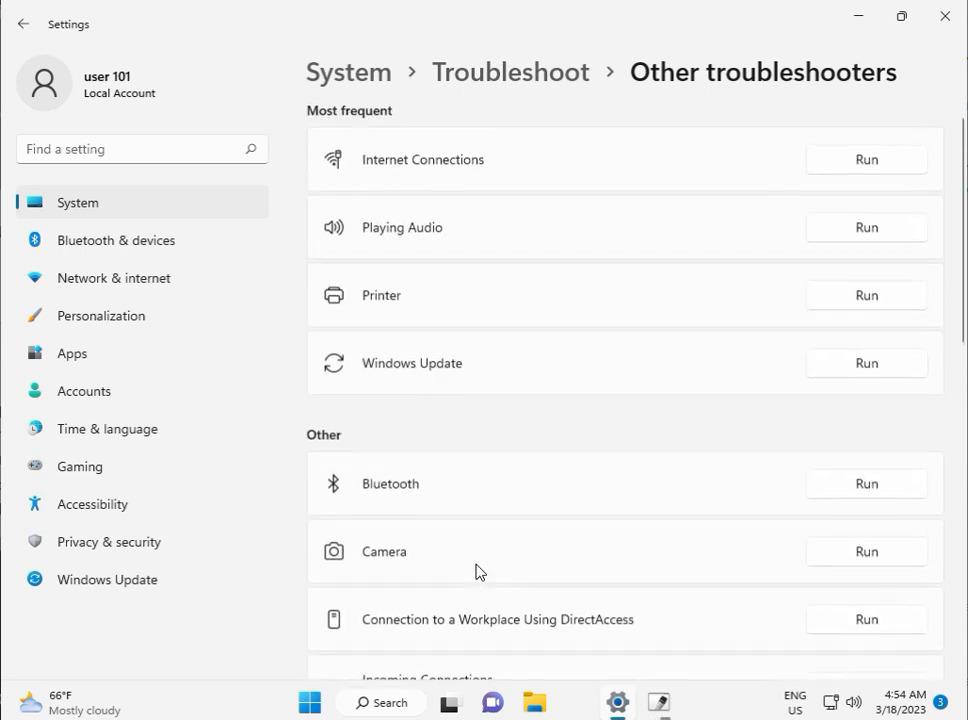
Step: Close Settings and reposition the running Recording Audio troubleshooter window on the desktop
left_click(659, 702)
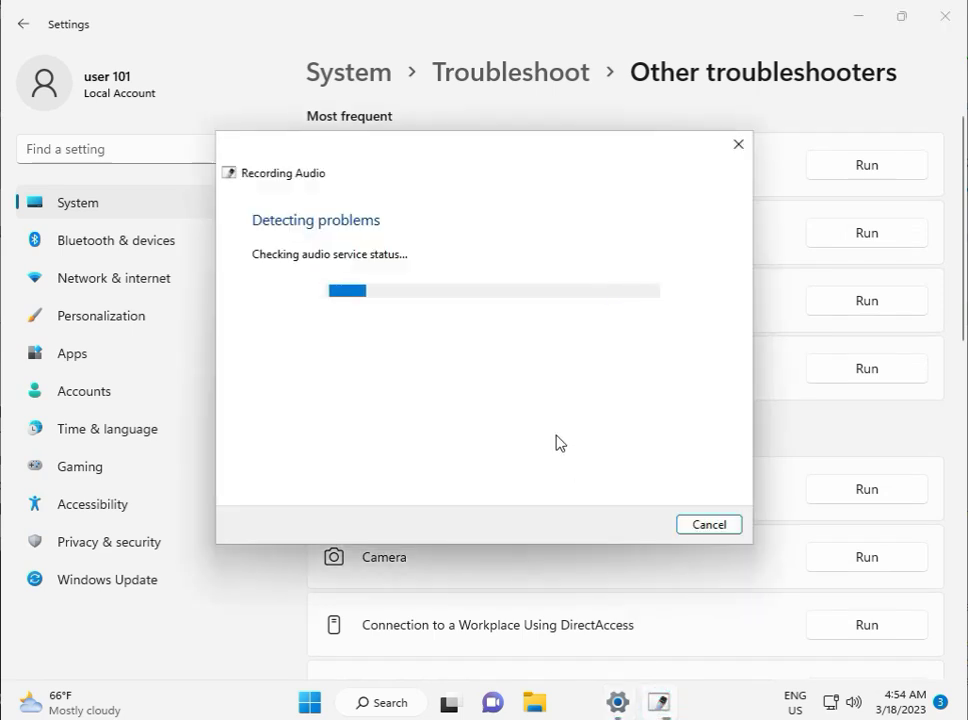
left_click(962, 22)
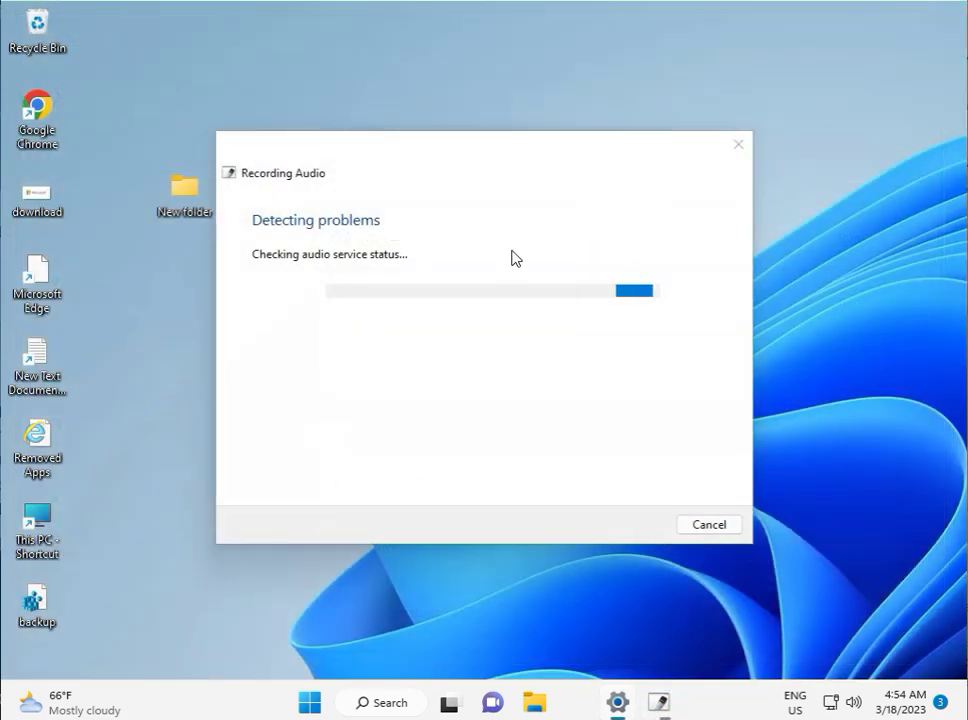
left_click_drag(450, 155, 652, 54)
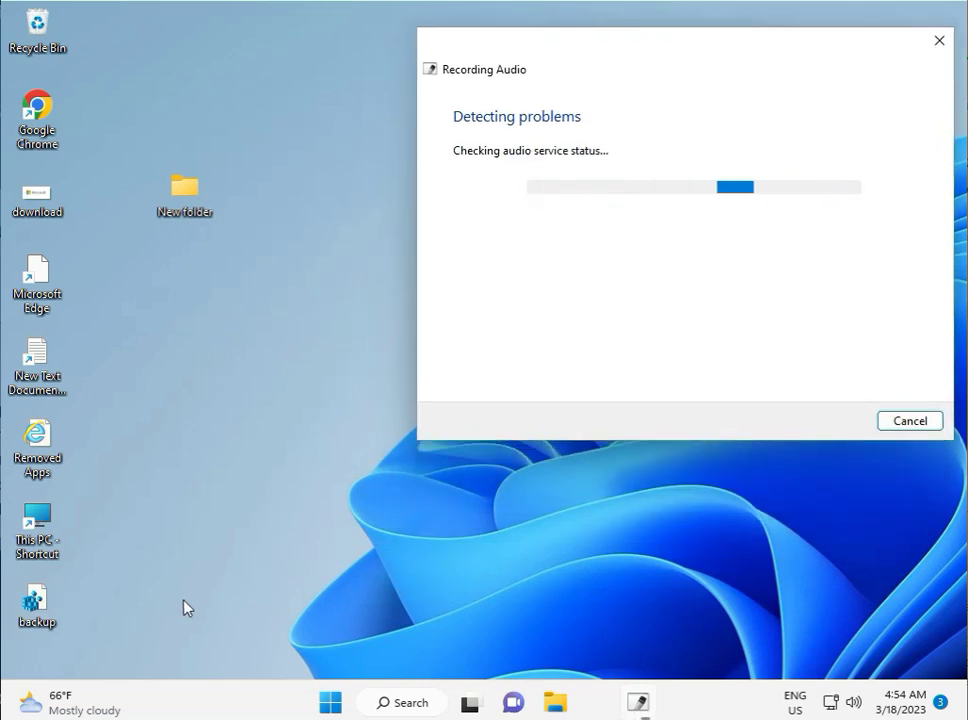
left_click_drag(687, 39, 518, 226)
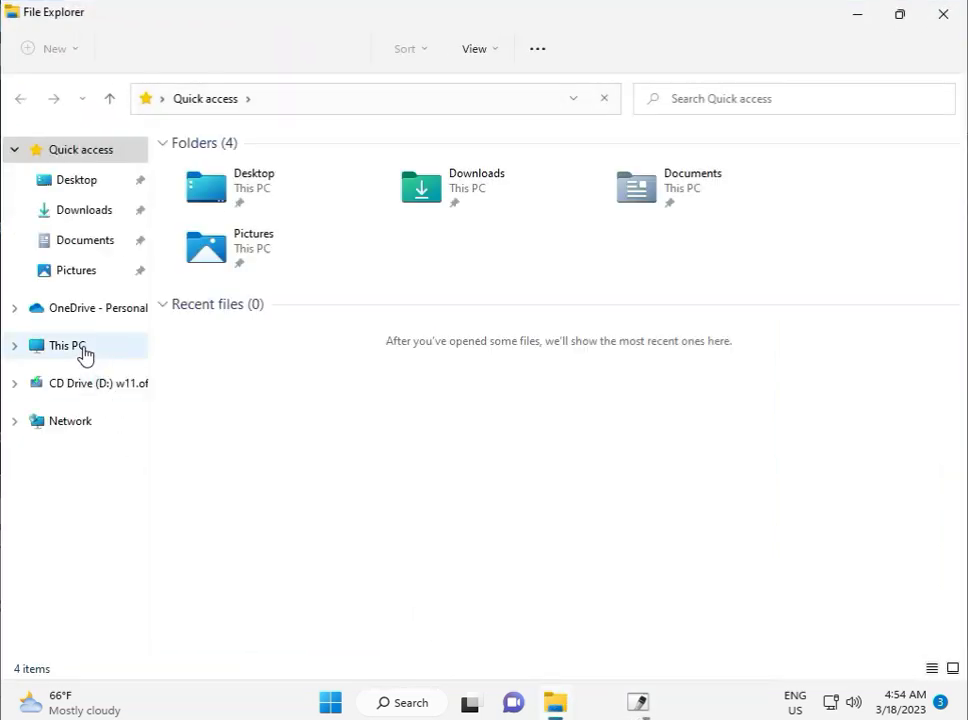
Step: Open Computer Management for This PC and expand the Audio inputs and outputs category in Device Manager
right_click(84, 354)
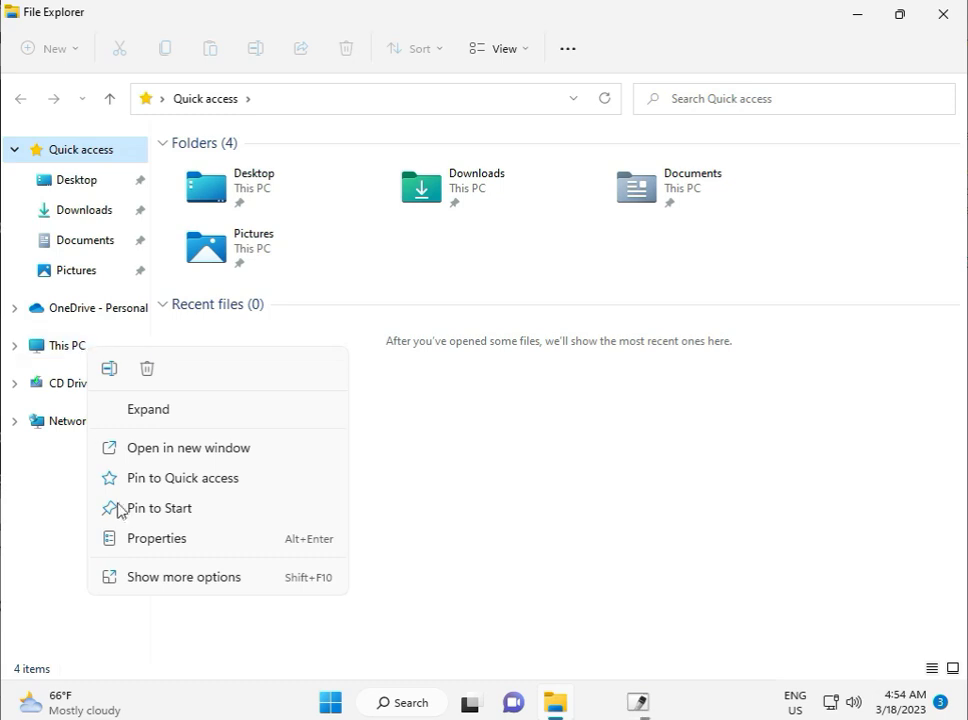
left_click(147, 577)
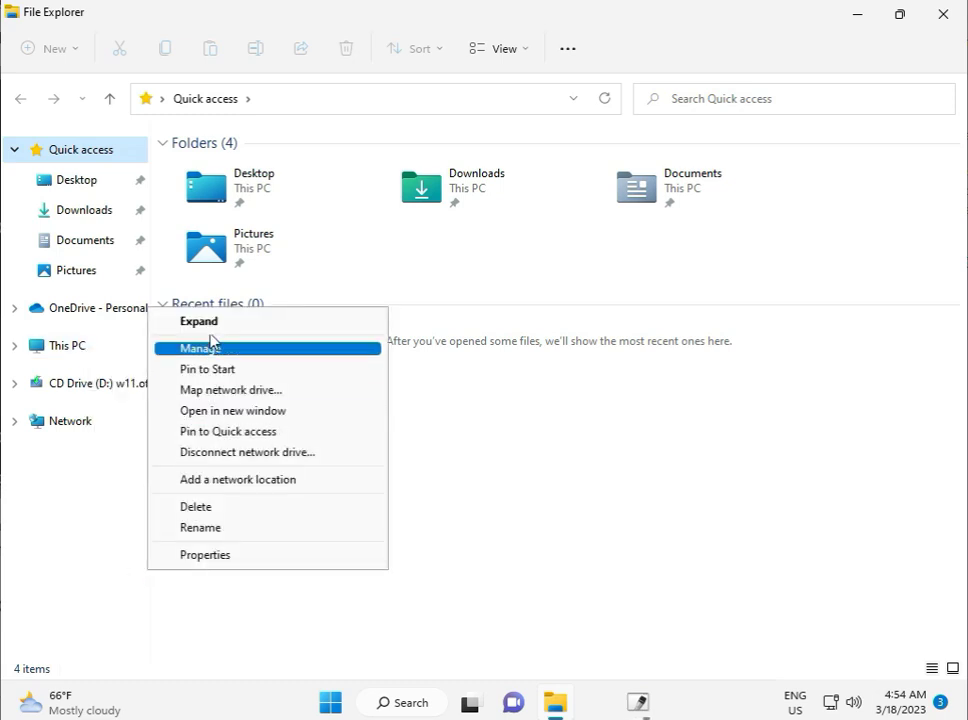
left_click(213, 352)
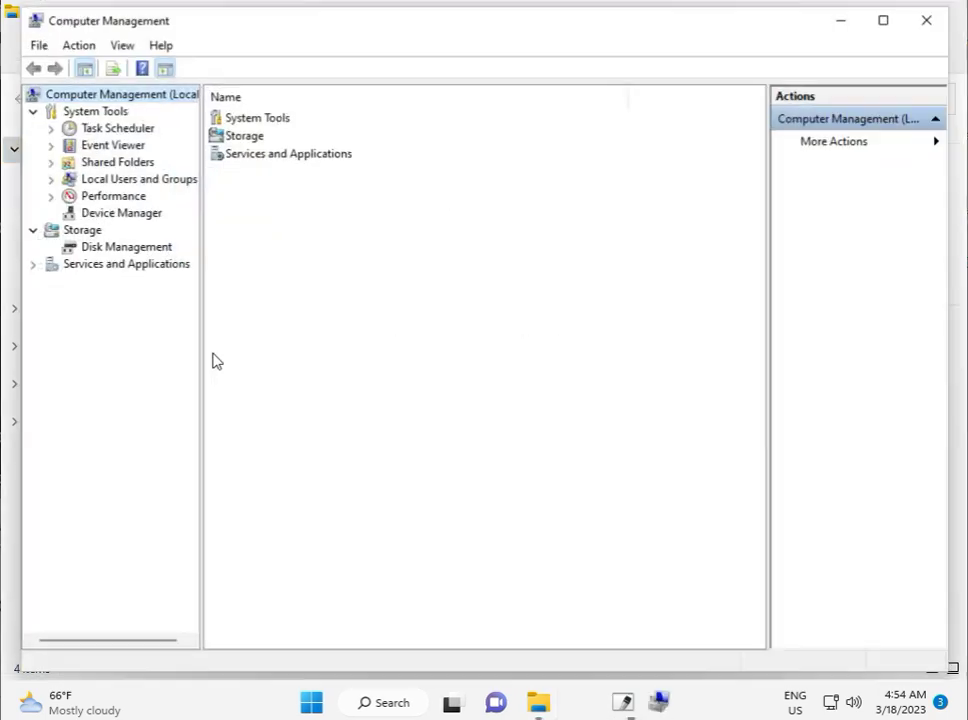
left_click(133, 214)
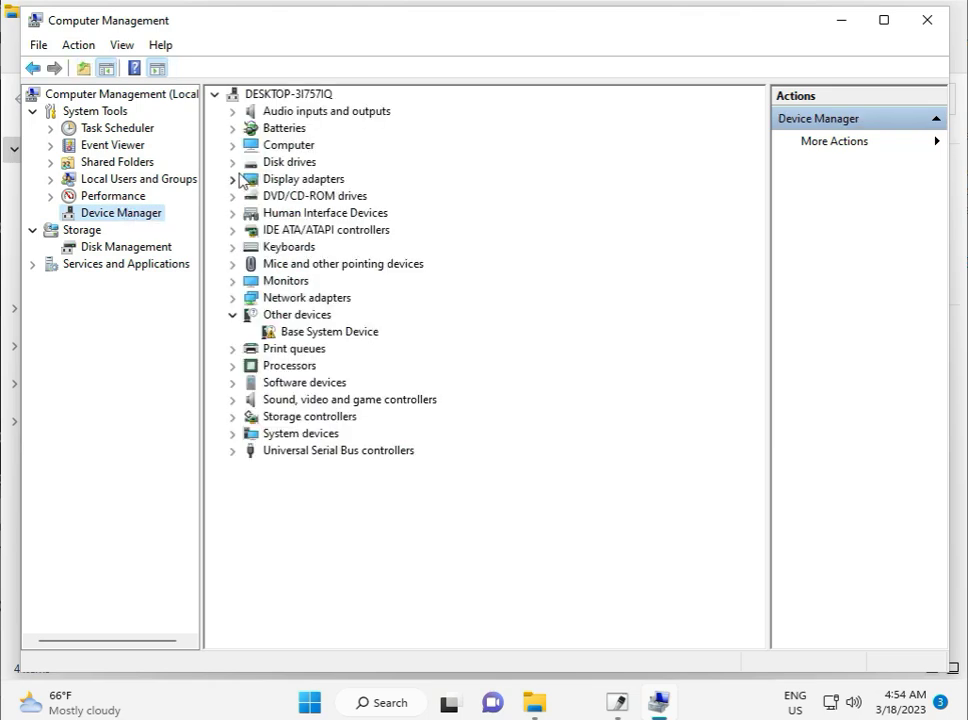
left_click(233, 111)
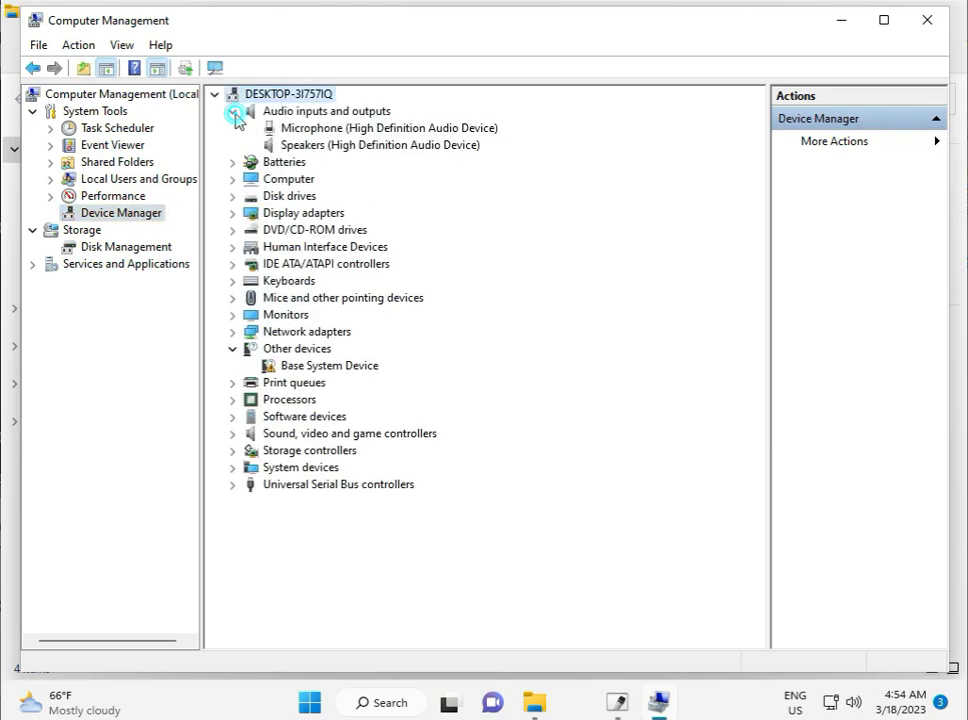
Step: Bring the Recording Audio troubleshooter forward and close it
left_click(619, 704)
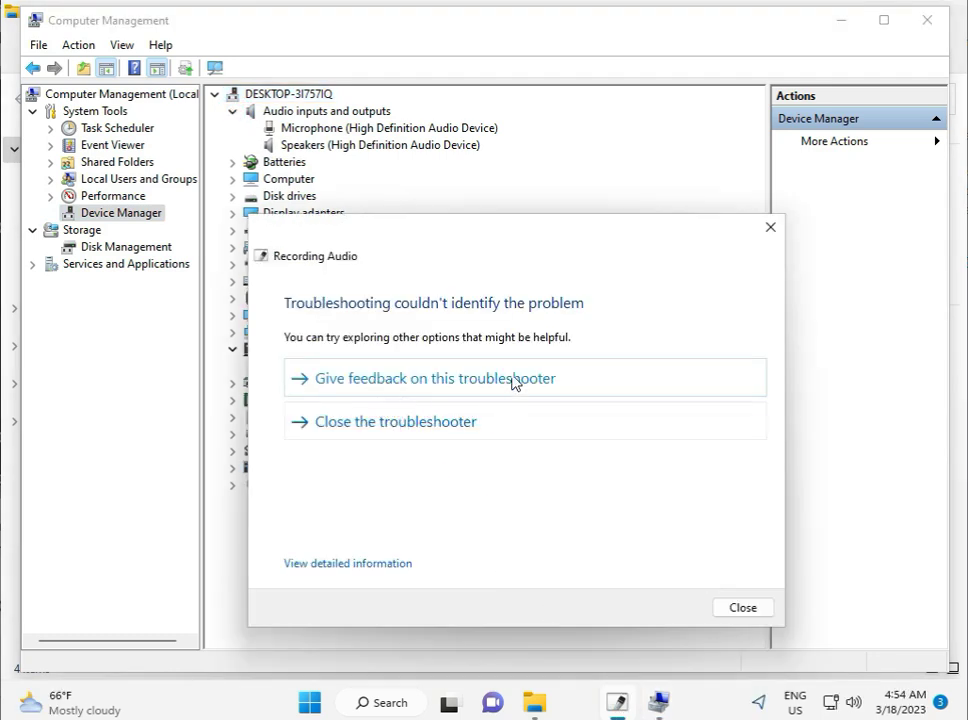
left_click(770, 227)
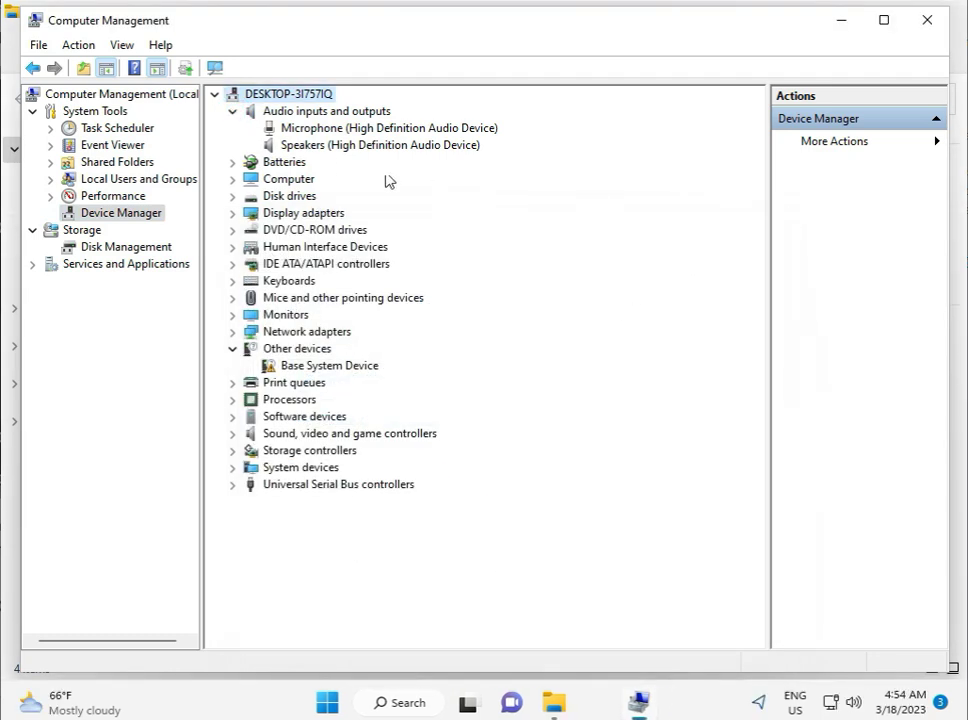
Step: Update the driver of Microphone (High Definition Audio Device) using the automatic driver search and close the wizard
left_click(330, 134)
right_click(331, 135)
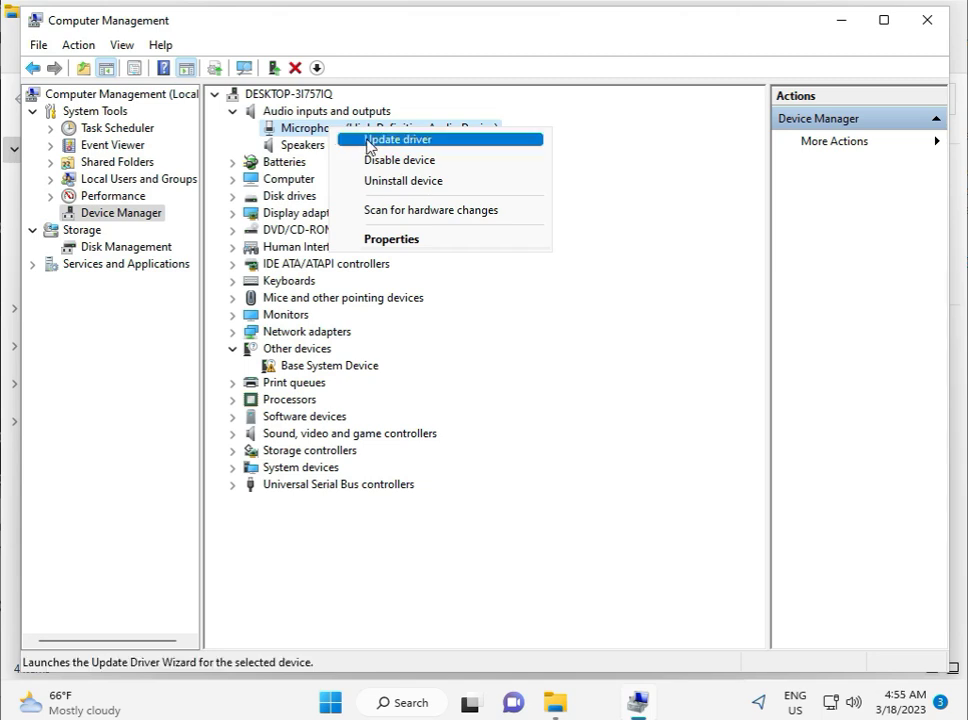
left_click(368, 141)
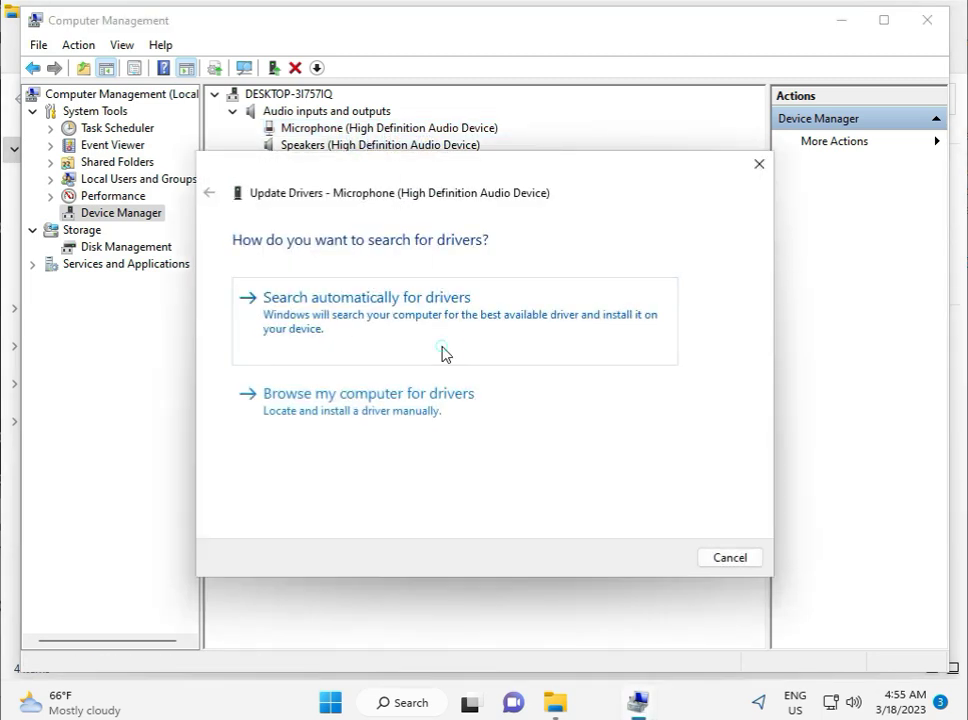
left_click(444, 354)
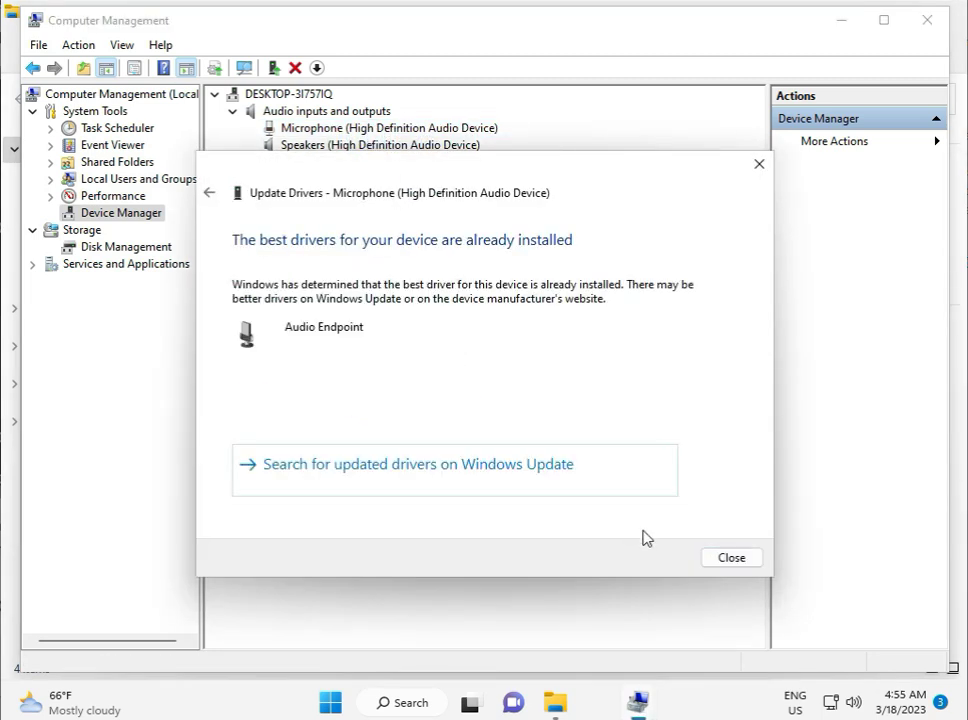
left_click(723, 557)
Step: Uninstall the Speakers (High Definition Audio Device) from the audio inputs and outputs
right_click(338, 148)
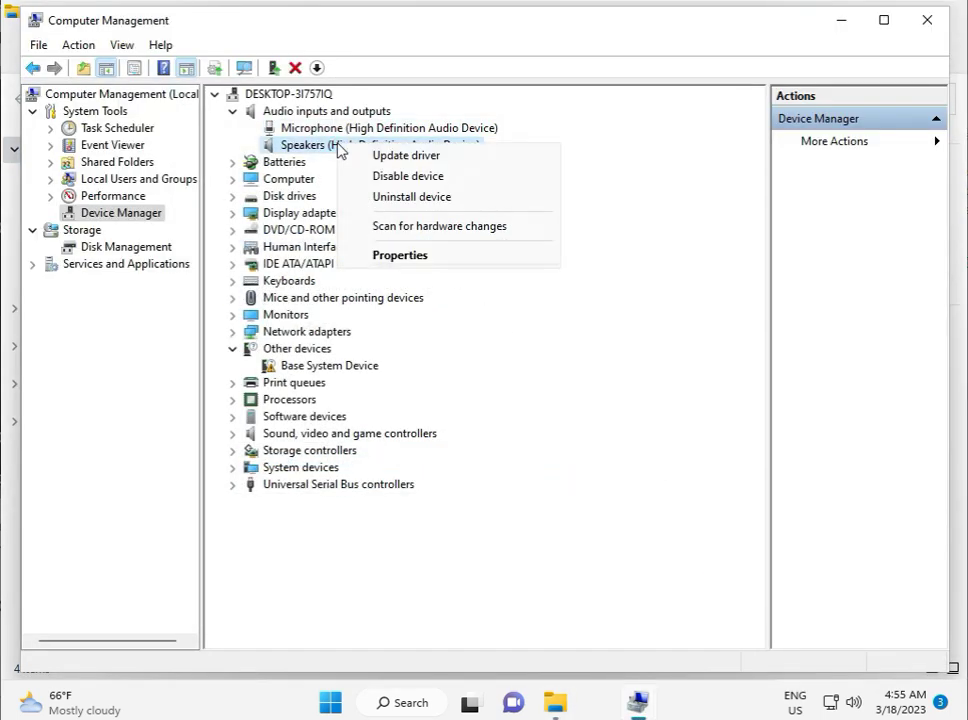
left_click(375, 197)
left_click(514, 423)
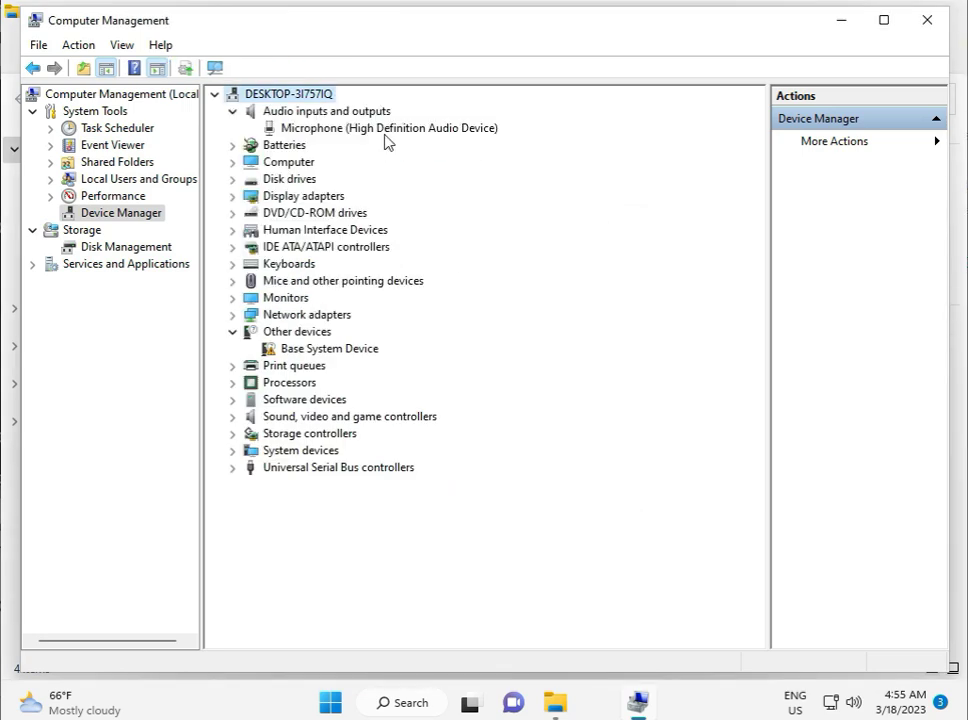
Step: Uninstall the Microphone (High Definition Audio Device) from the audio inputs and outputs
left_click(385, 133)
right_click(385, 133)
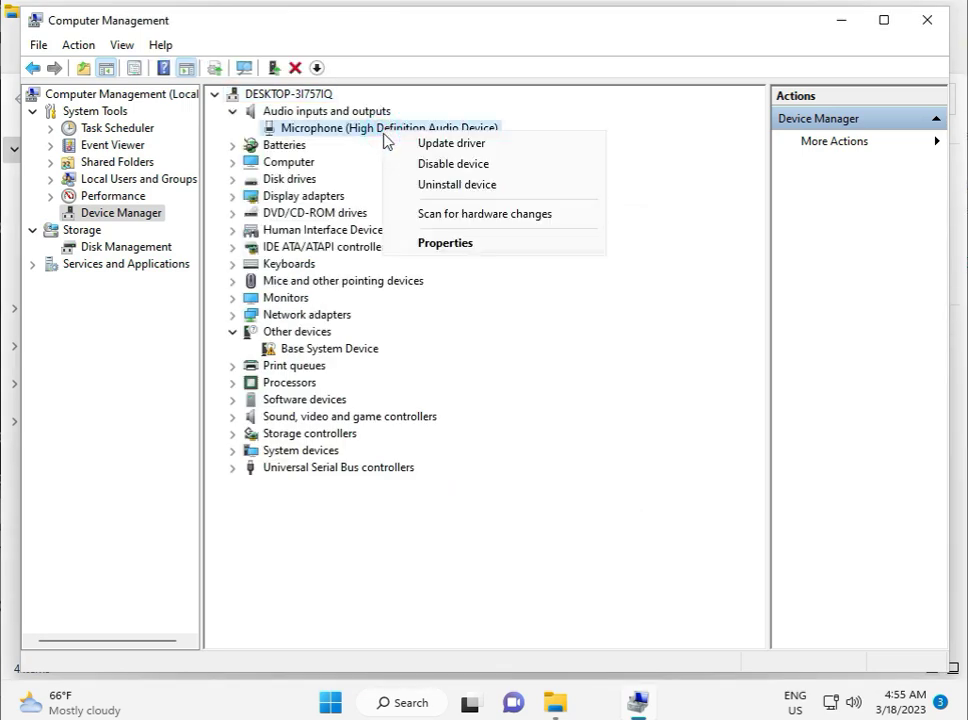
left_click(445, 188)
left_click(509, 428)
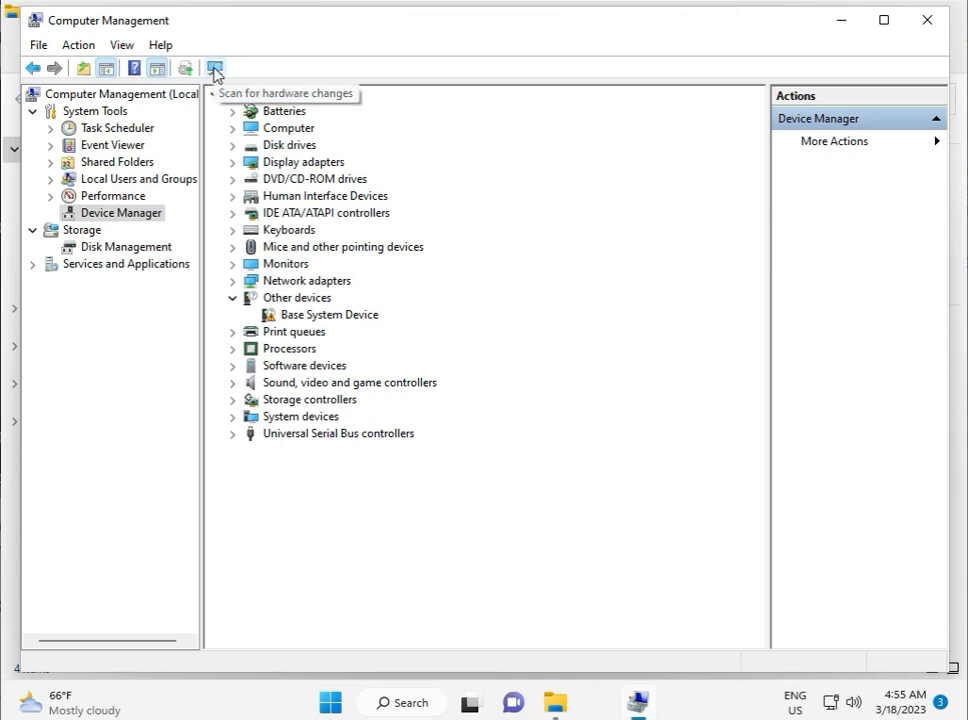
Step: Scan for hardware changes to reinstall the audio devices, and close Computer Management and File Explorer
left_click(213, 68)
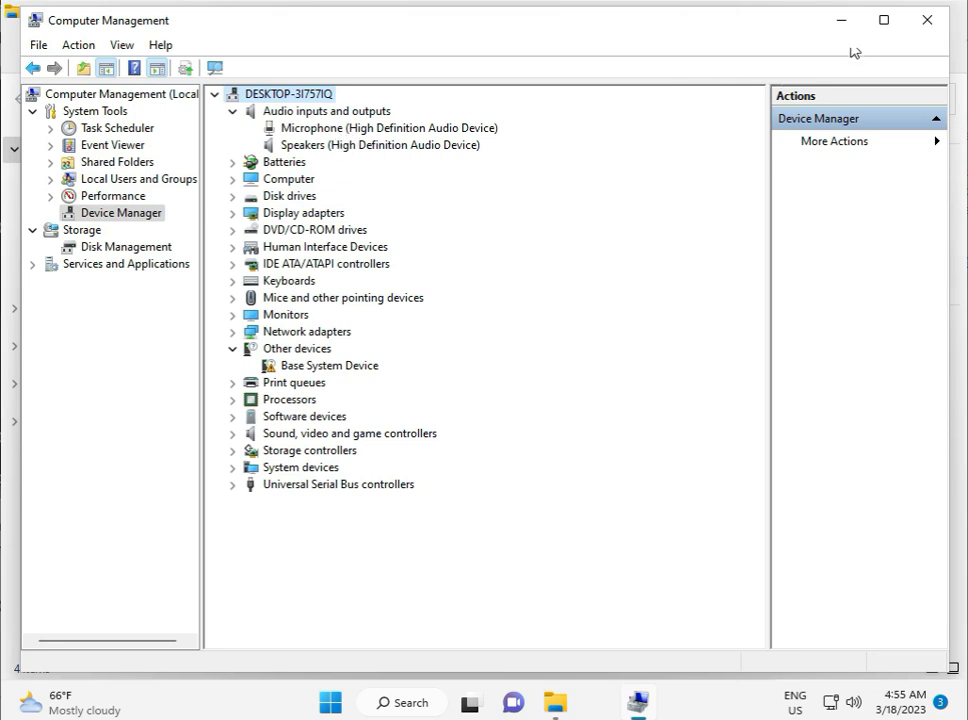
left_click(925, 20)
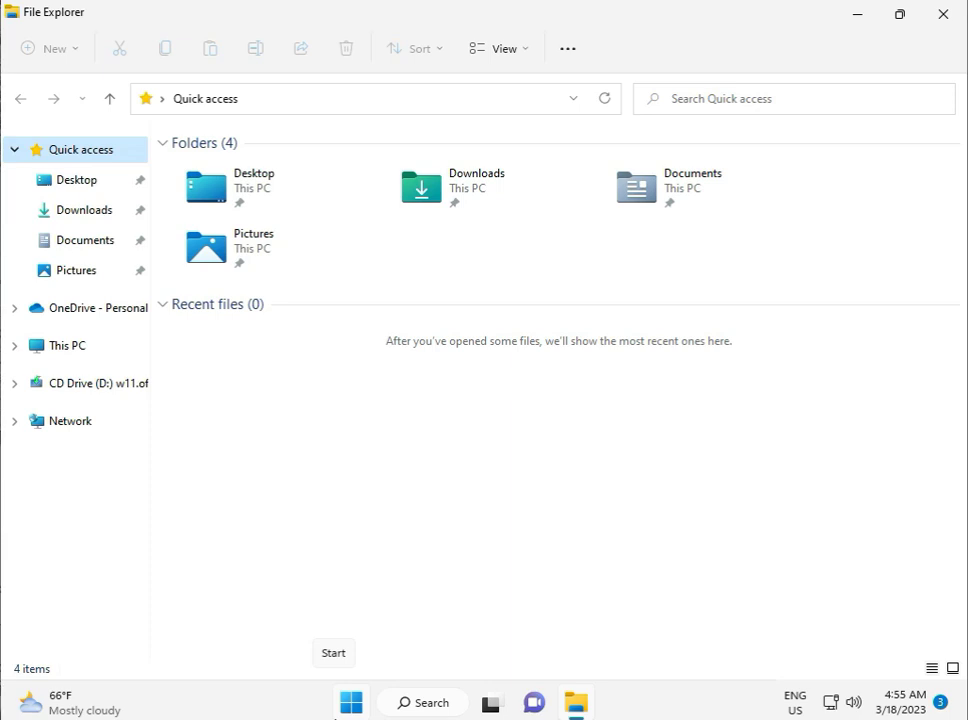
left_click(950, 24)
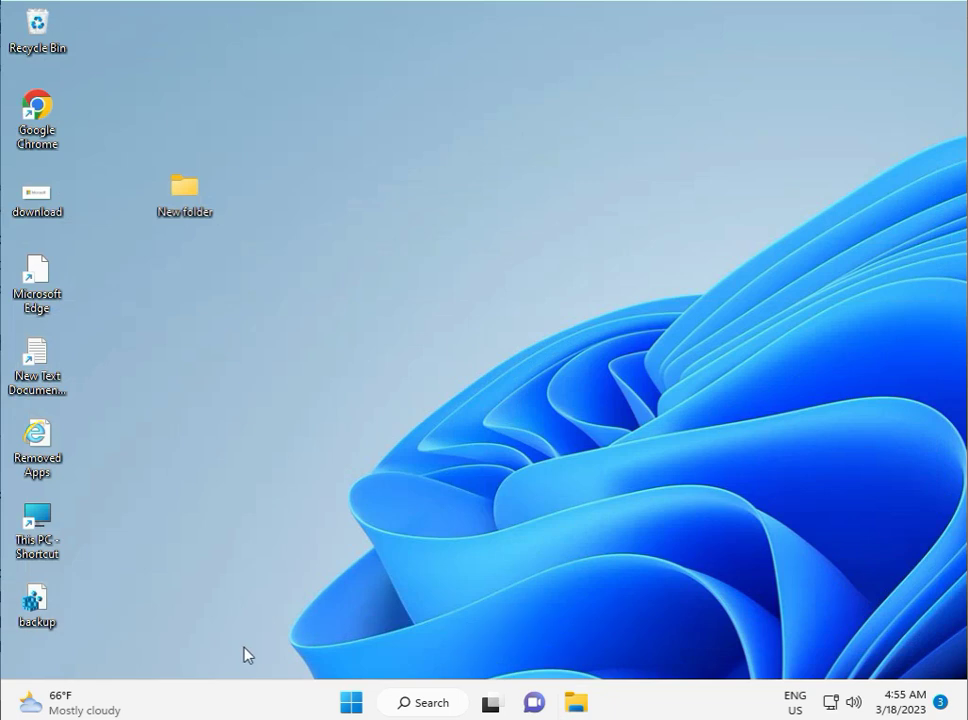
Step: Open the Sound settings under Hardware and Sound in Control Panel
left_click(340, 700)
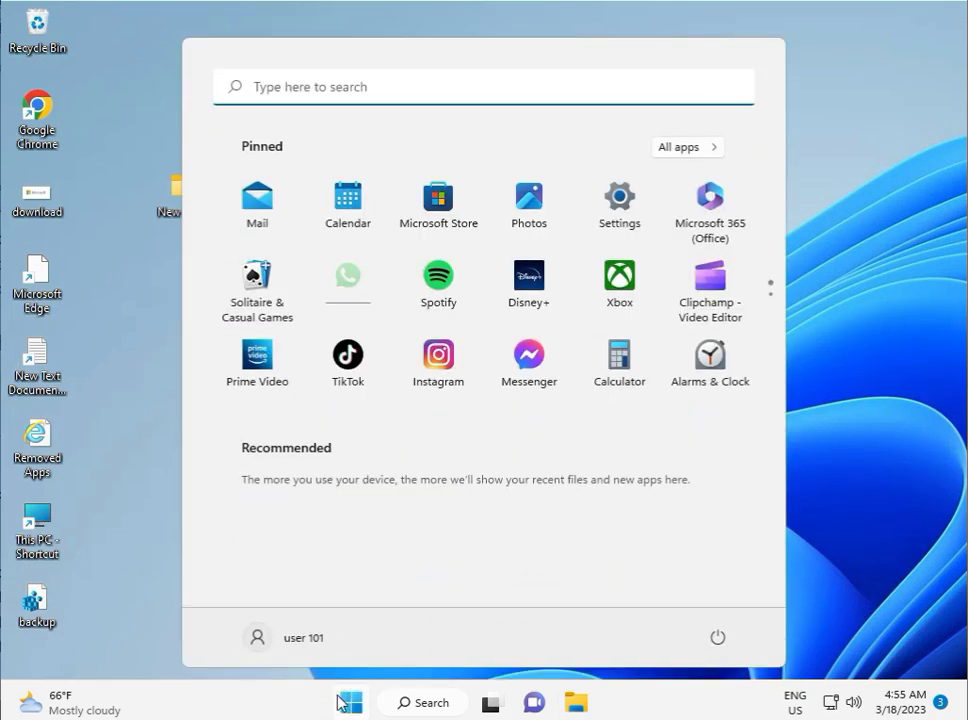
type("con")
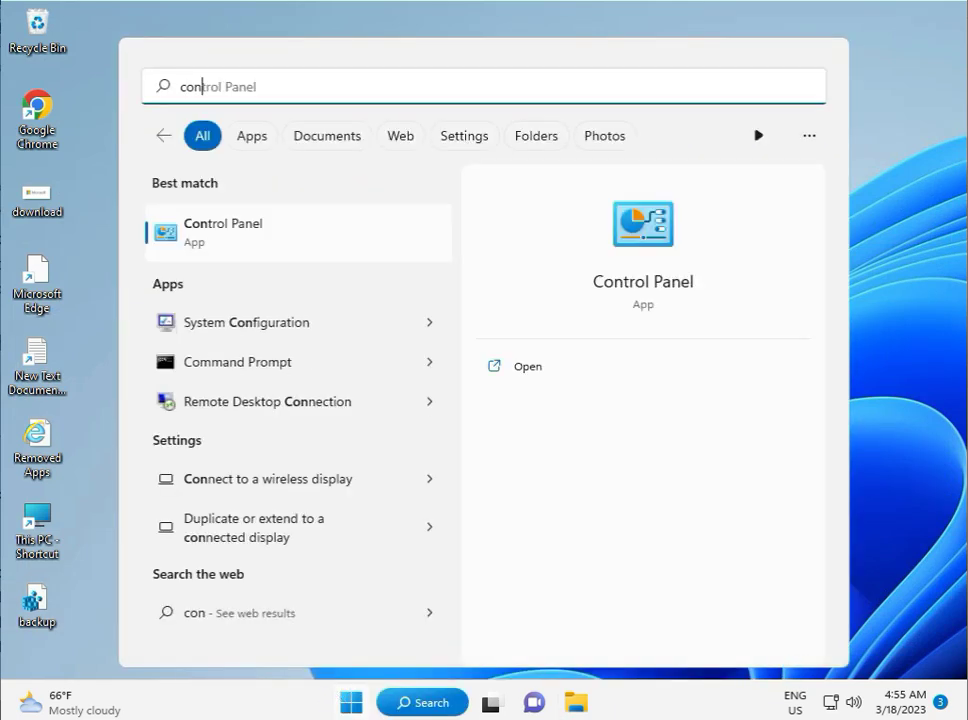
left_click(188, 258)
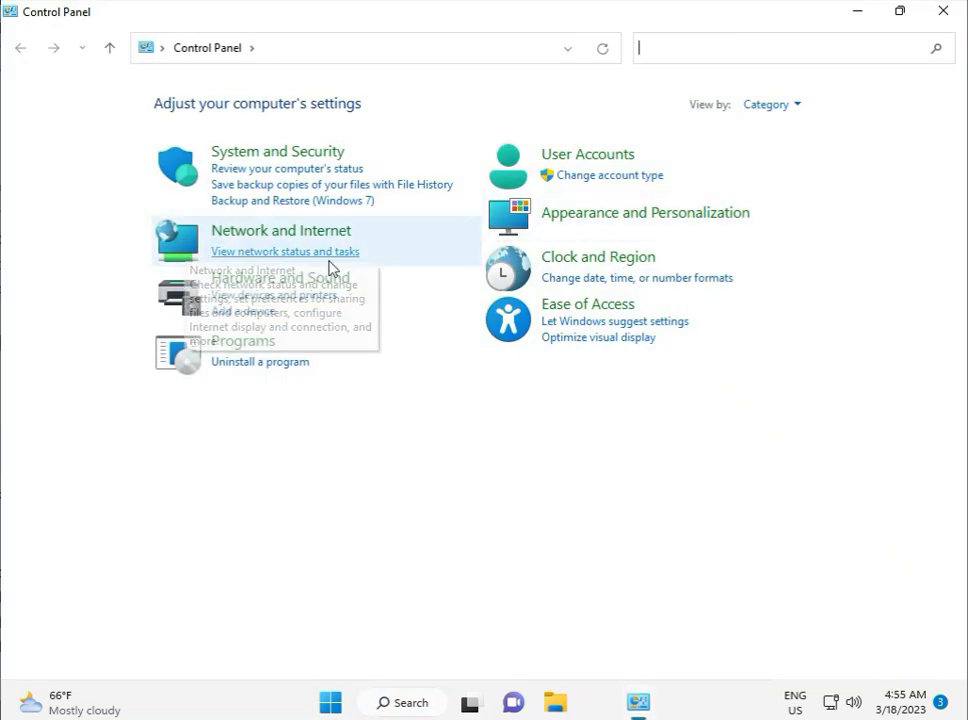
left_click(295, 281)
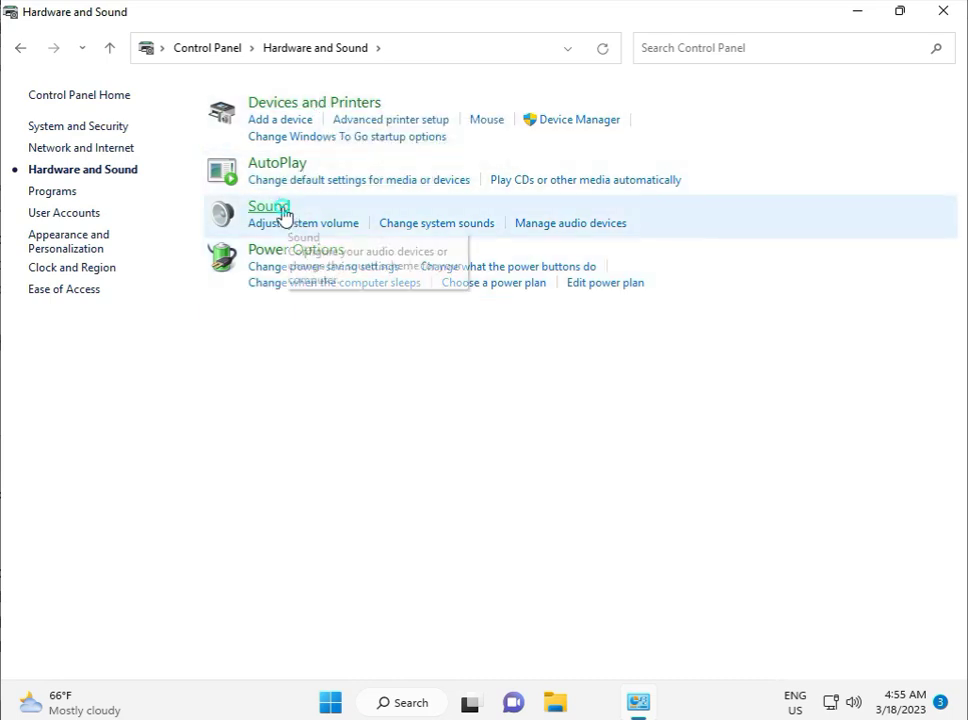
left_click(270, 207)
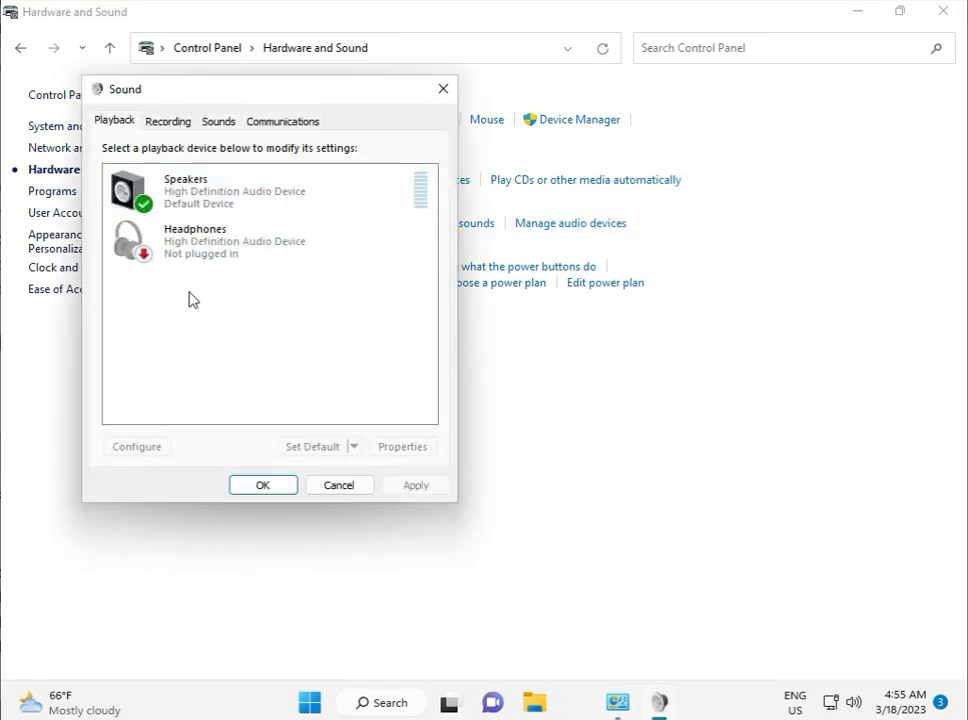
Step: Open the properties of the Speakers playback device and raise its volume level toward the maximum
left_click(186, 201)
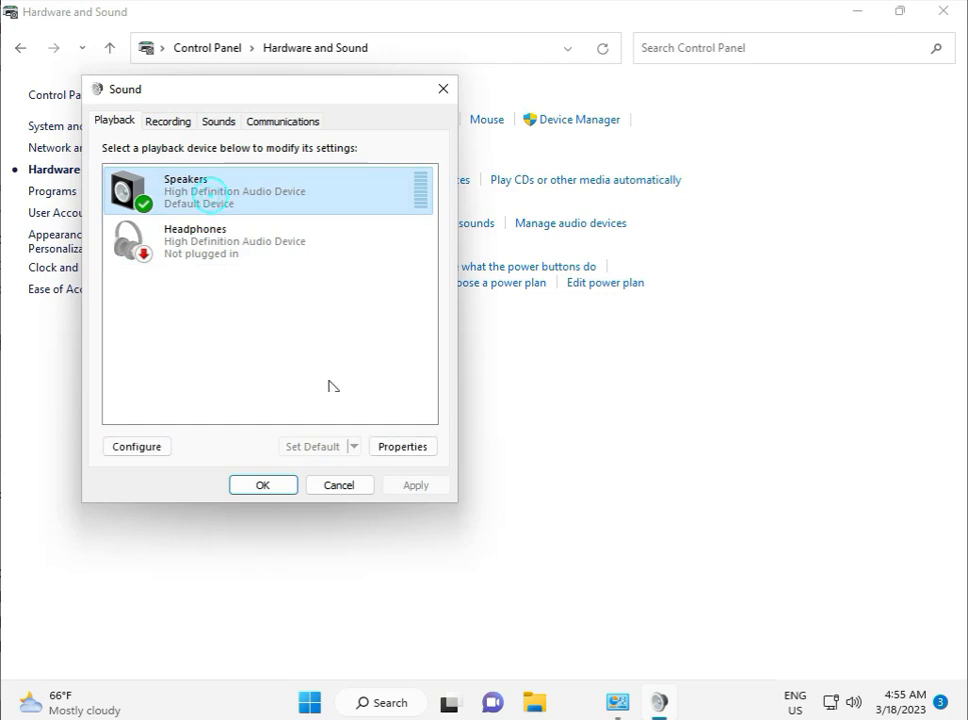
left_click(400, 448)
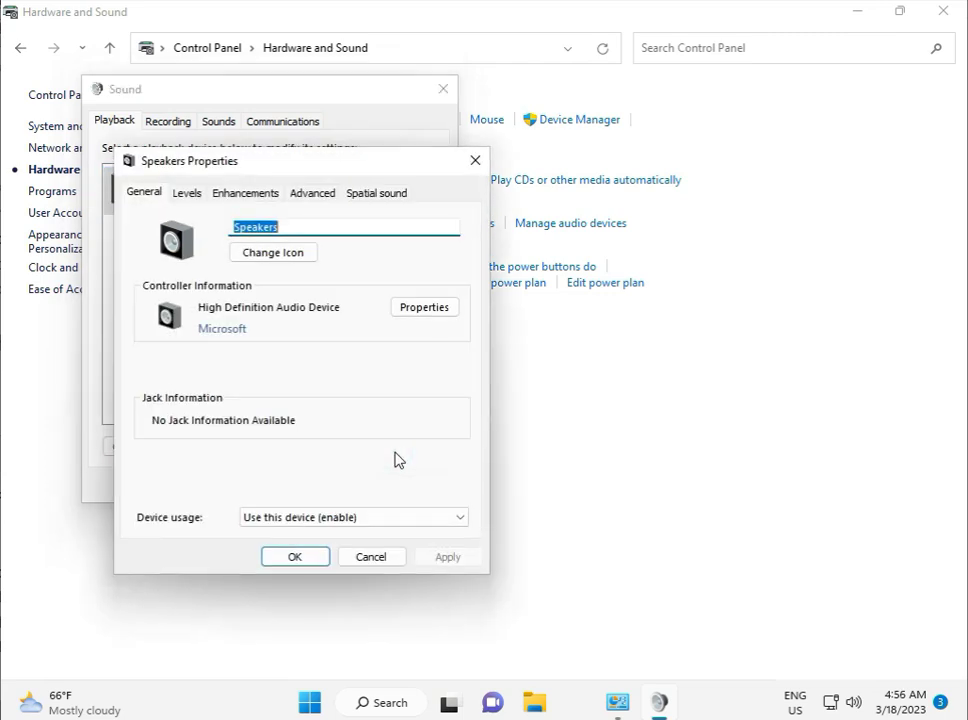
left_click(298, 195)
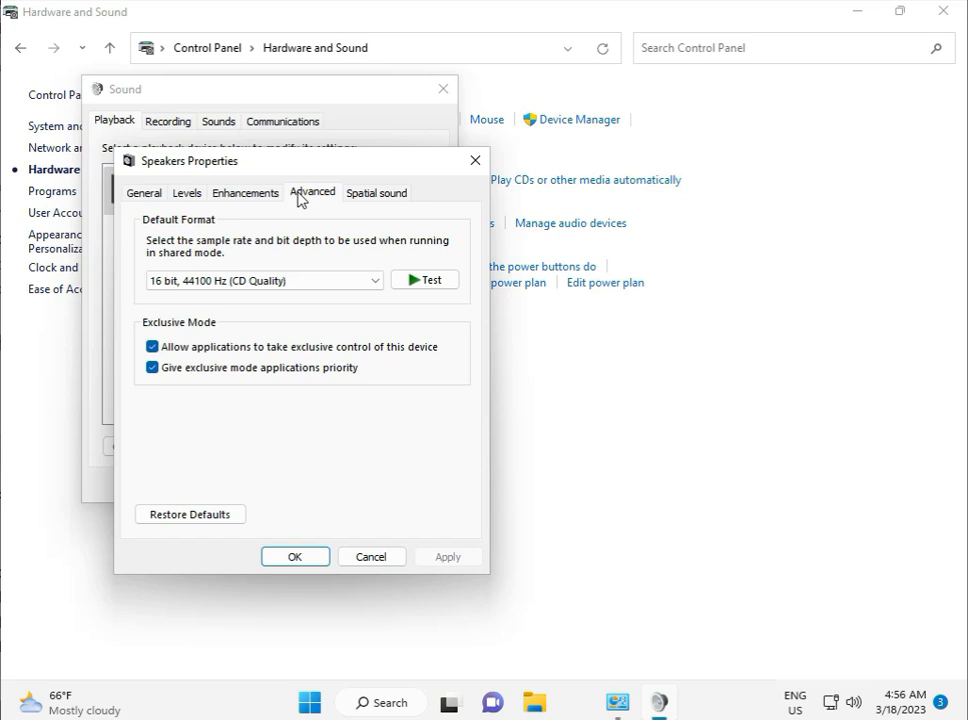
key("ctrl+shift+Tab")
key("ctrl+shift+Tab")
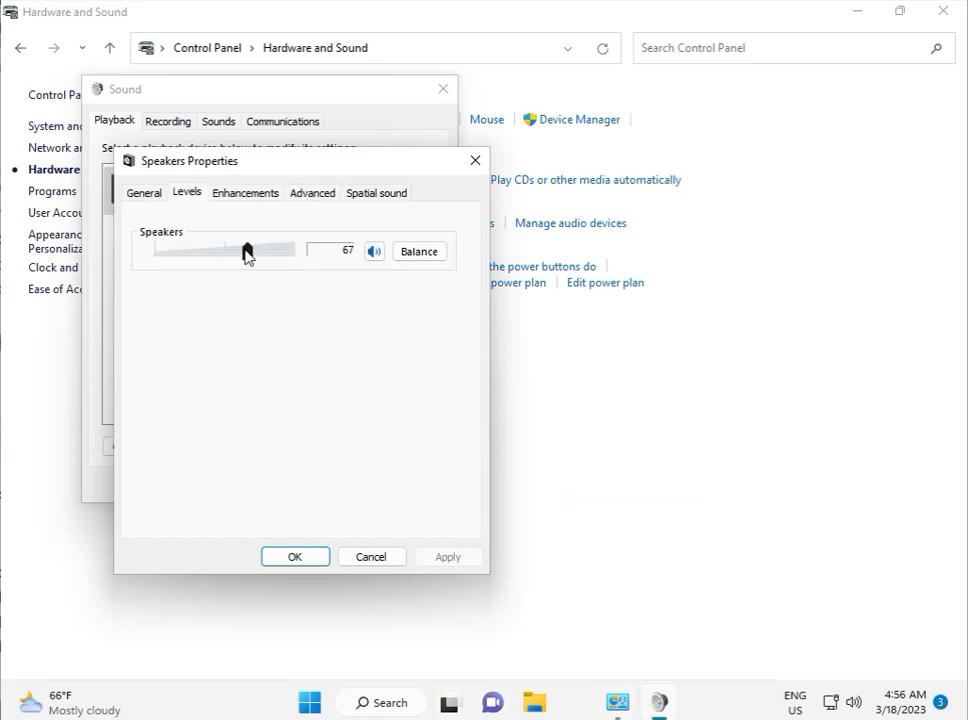
left_click(189, 193)
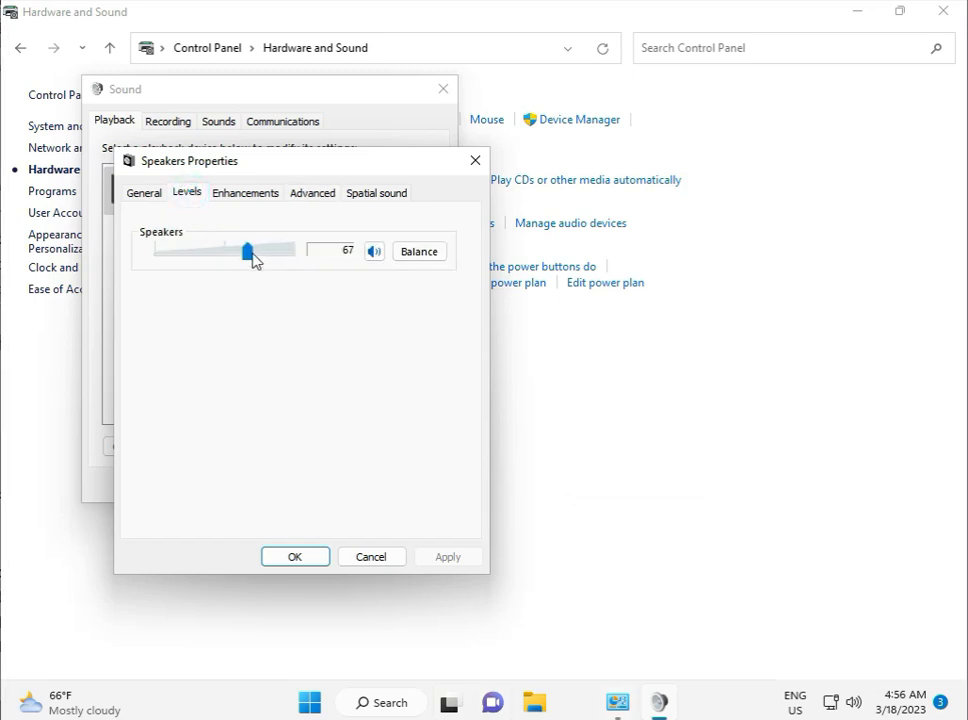
left_click_drag(253, 259, 303, 263)
Step: Switch the speakers' exclusive mode options off and on again, keep both enabled, and close the sound settings and Control Panel
left_click(318, 195)
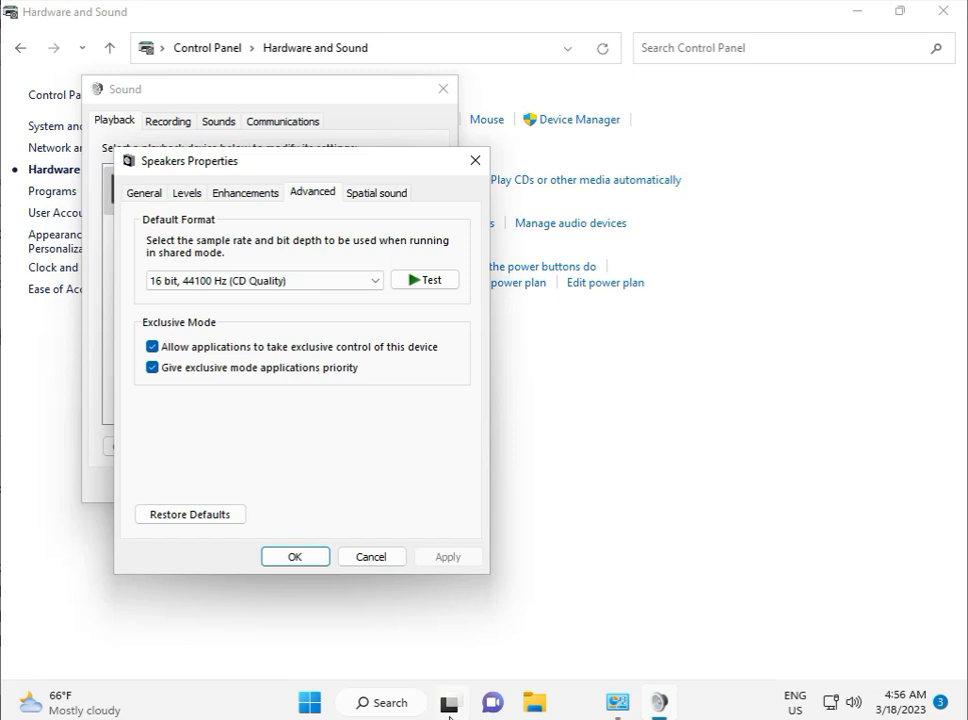
left_click(152, 347)
left_click(151, 346)
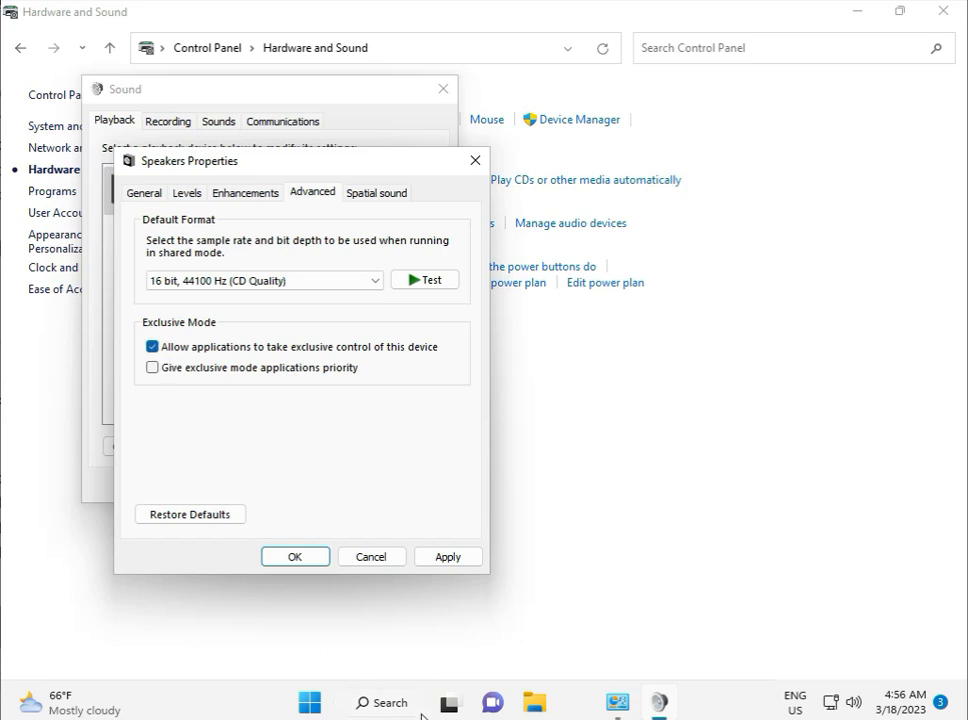
left_click(156, 368)
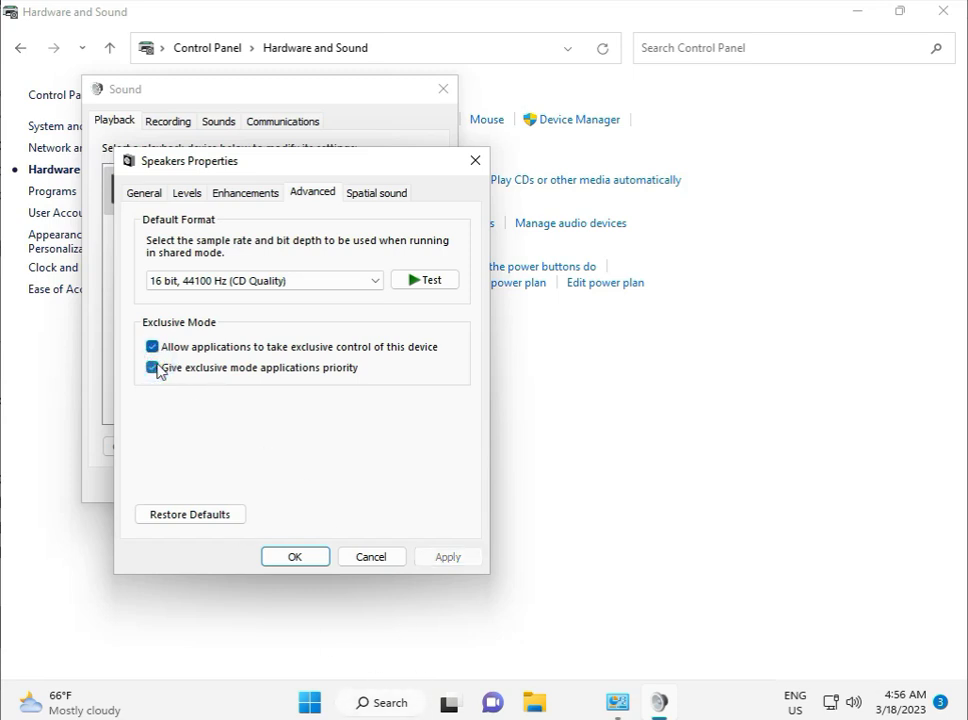
left_click(297, 557)
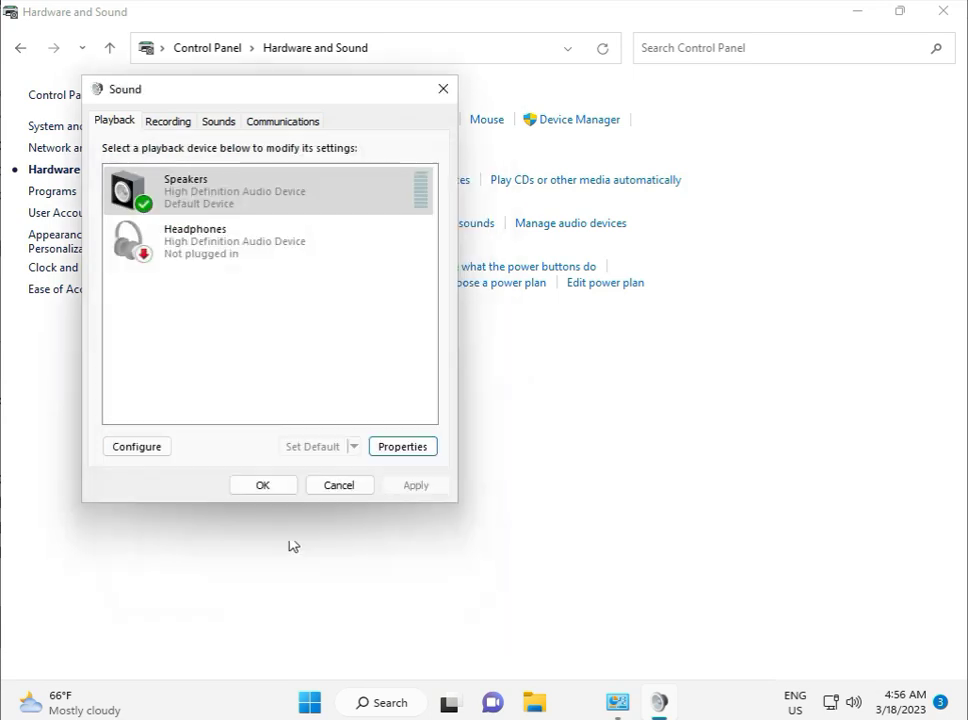
left_click(263, 486)
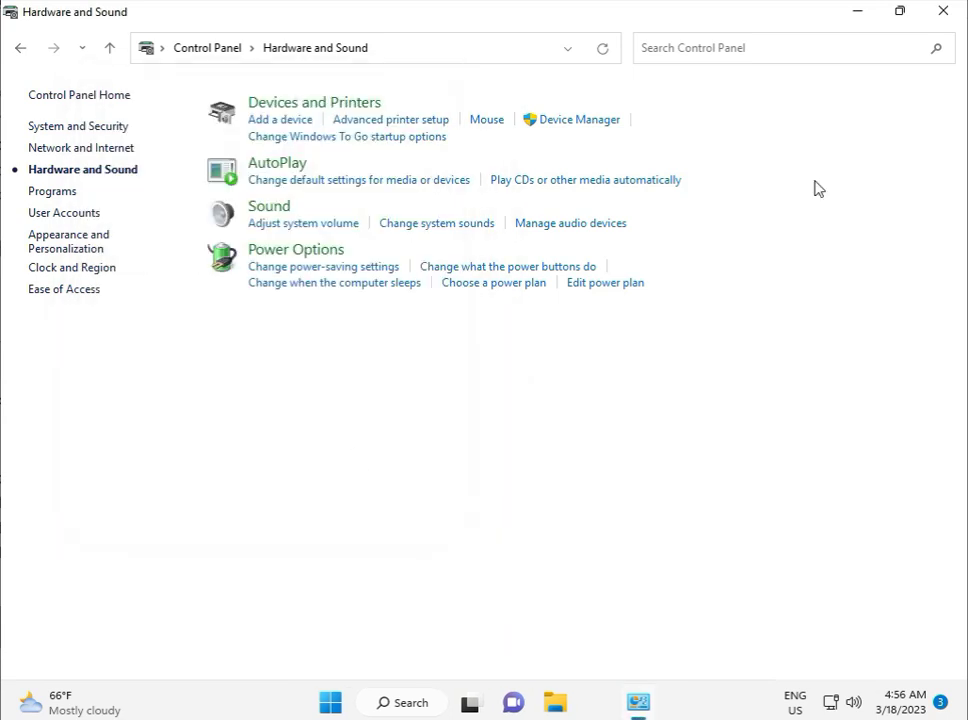
left_click(943, 11)
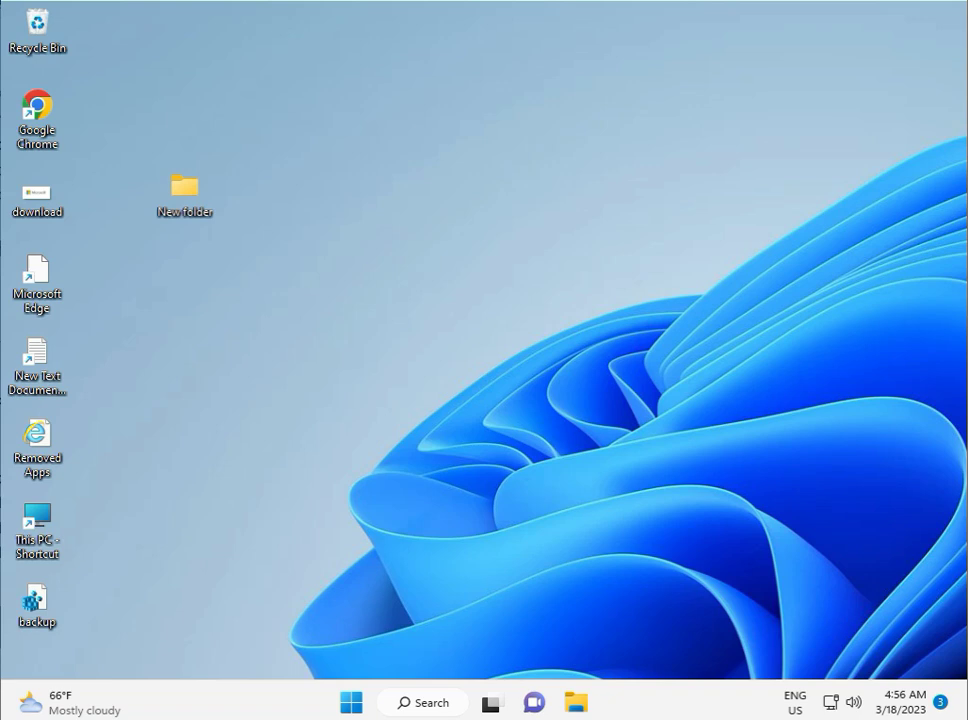
Step: Reopen Control Panel and bring up the list of playback devices in the Sound settings under Hardware and Sound
left_click(351, 704)
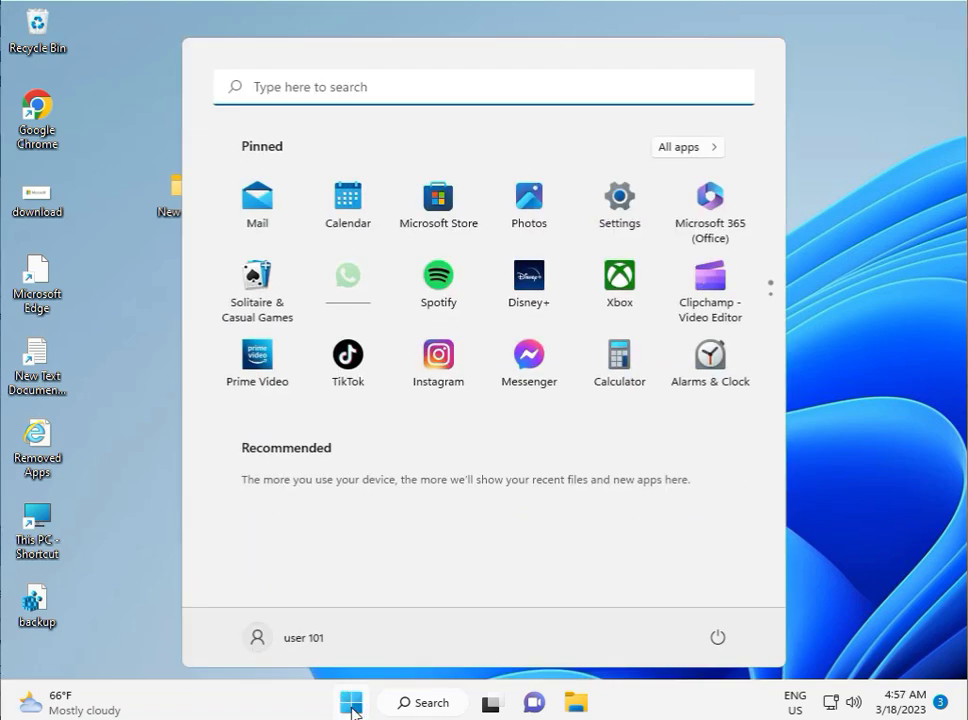
type("cont")
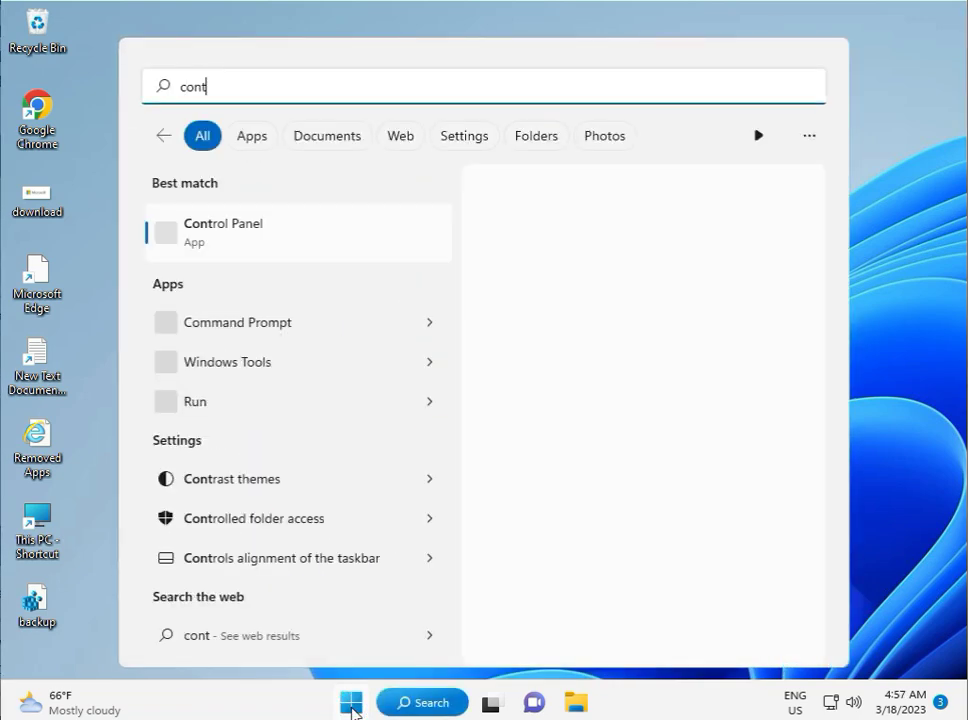
left_click(239, 224)
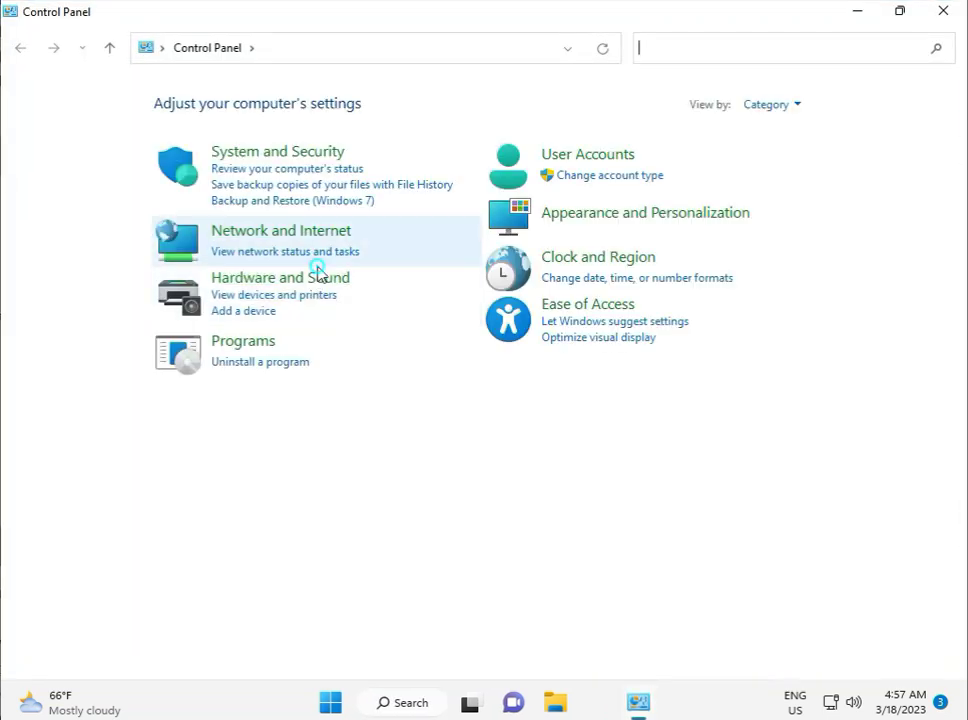
left_click(314, 264)
left_click(210, 52)
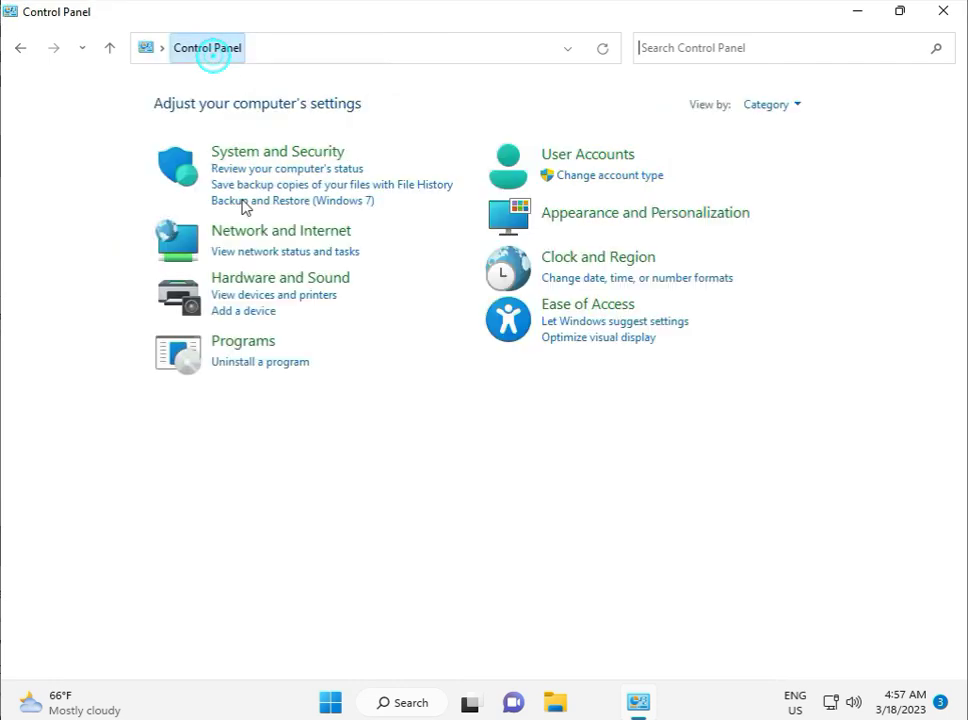
left_click(283, 277)
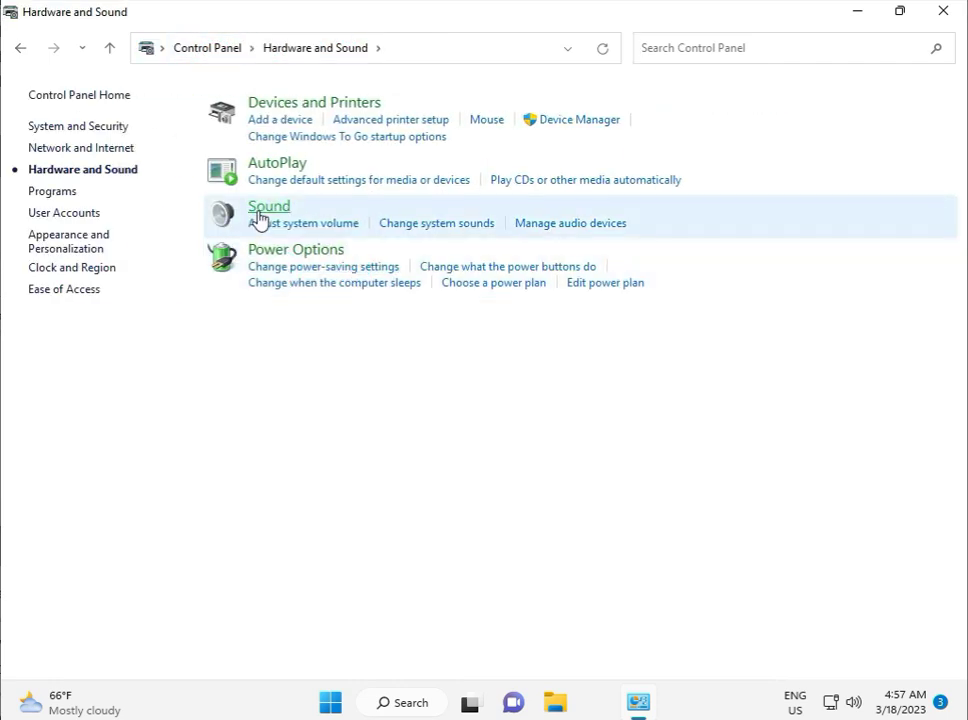
left_click(258, 210)
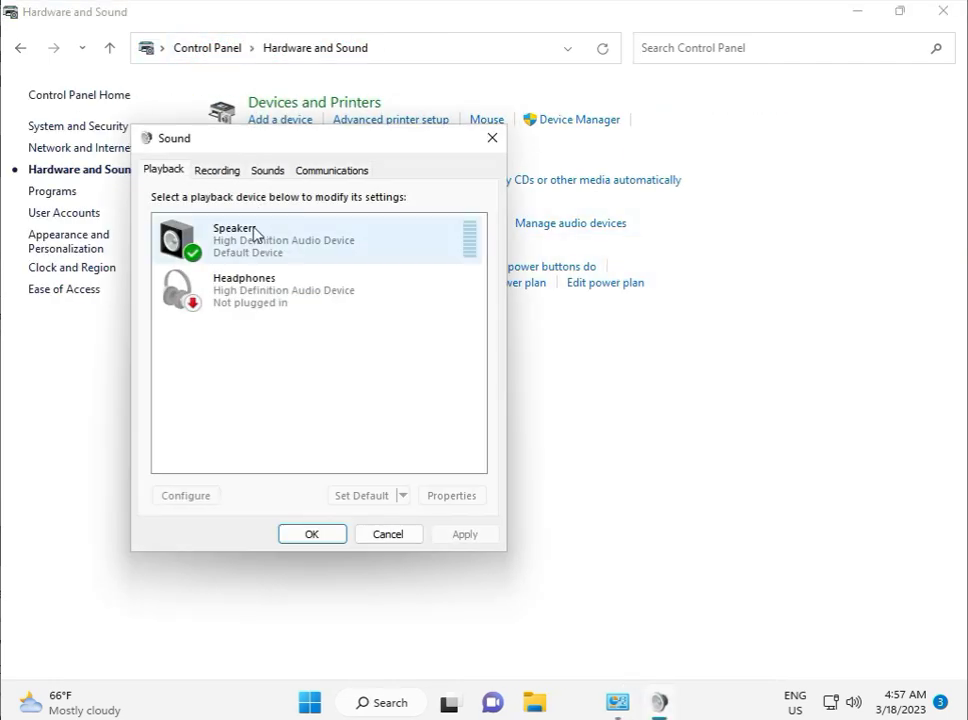
Step: Check the jack information and device usage in the Headphones properties, and close the sound settings and Control Panel
left_click(265, 290)
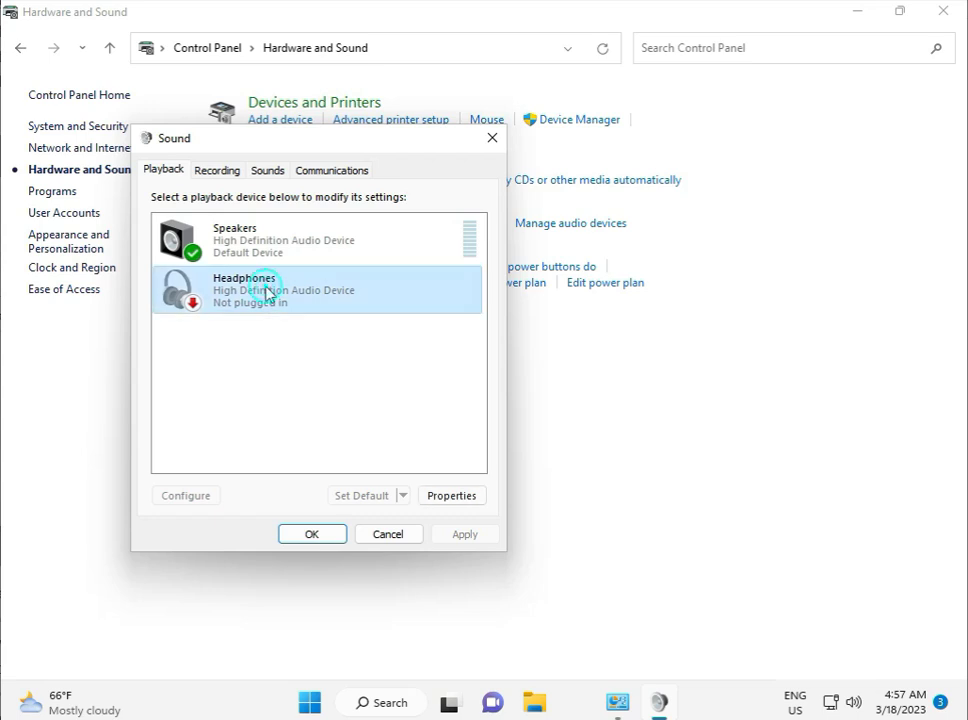
left_click(452, 496)
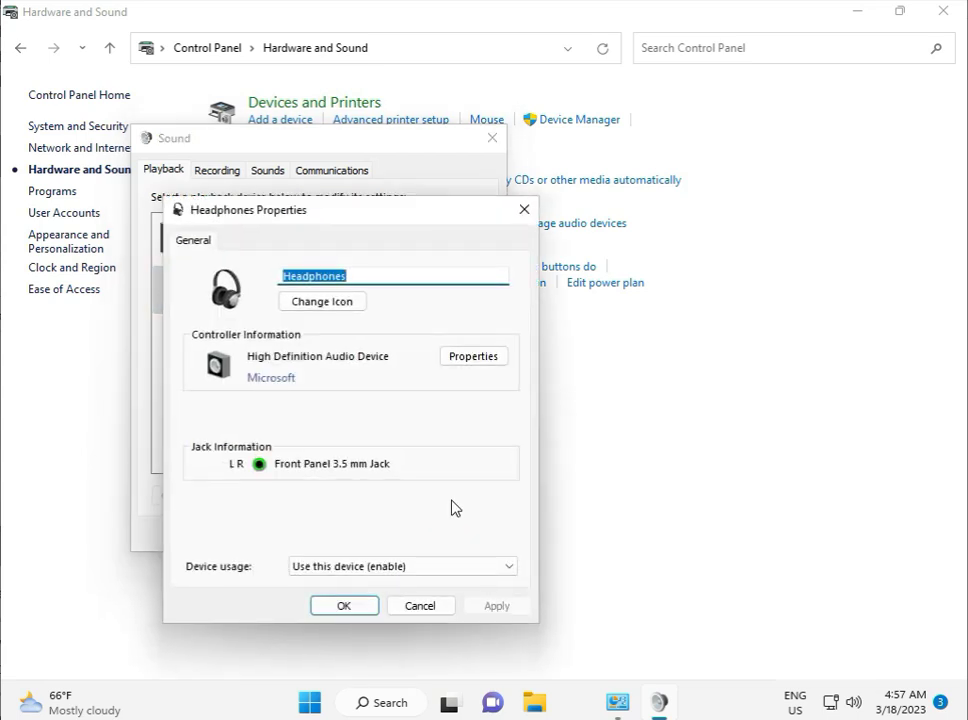
left_click(355, 606)
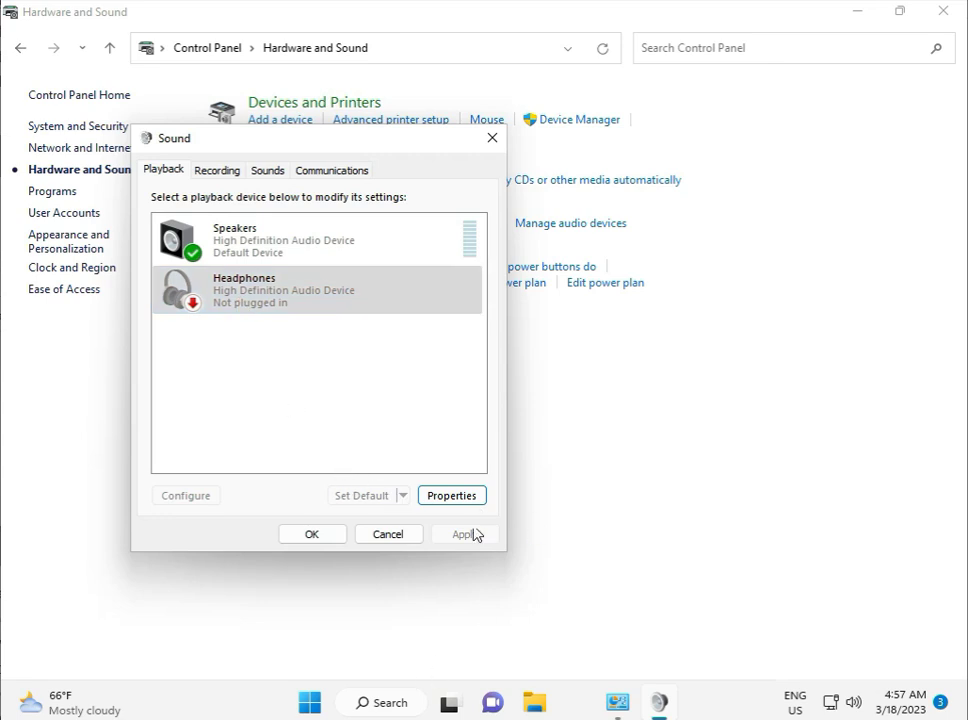
left_click(318, 540)
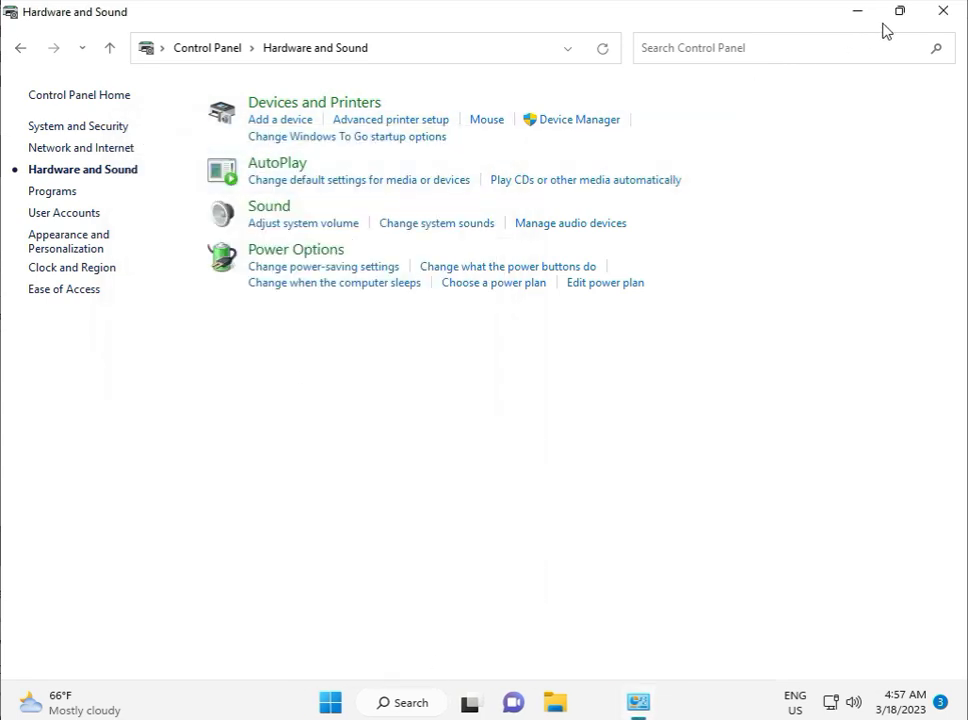
left_click(940, 25)
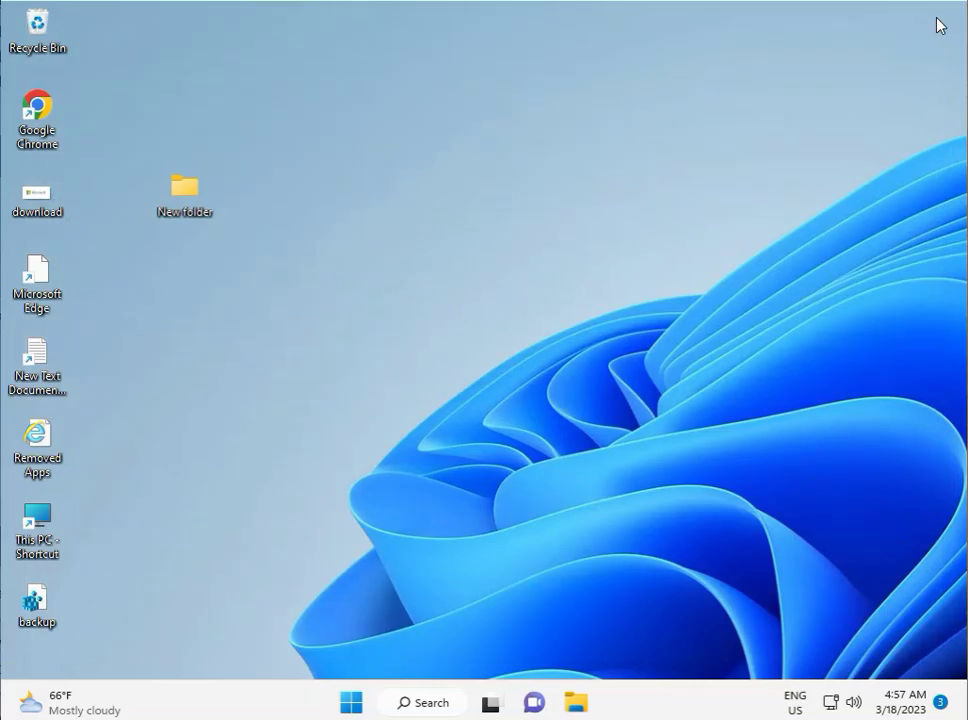